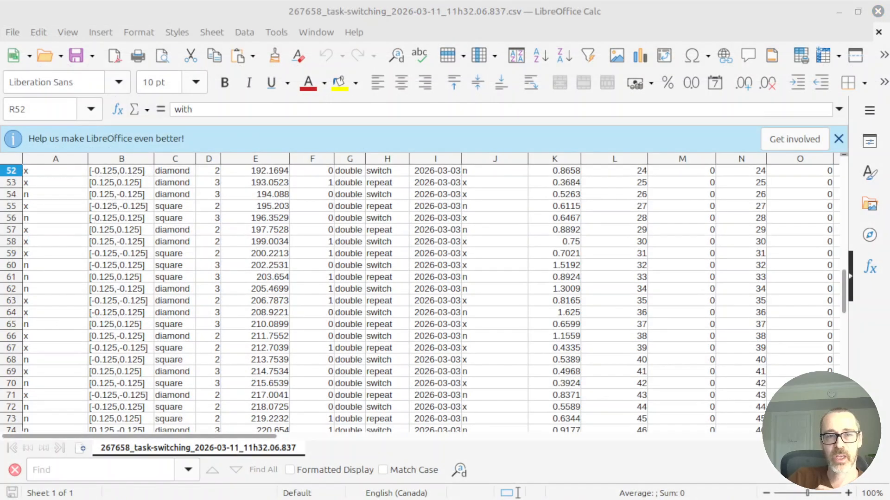
# Step: Examine the condition values of the first two single-task blocks, selecting H2:H13 and H15:H26
pyautogui.scroll(17, 371, 300)
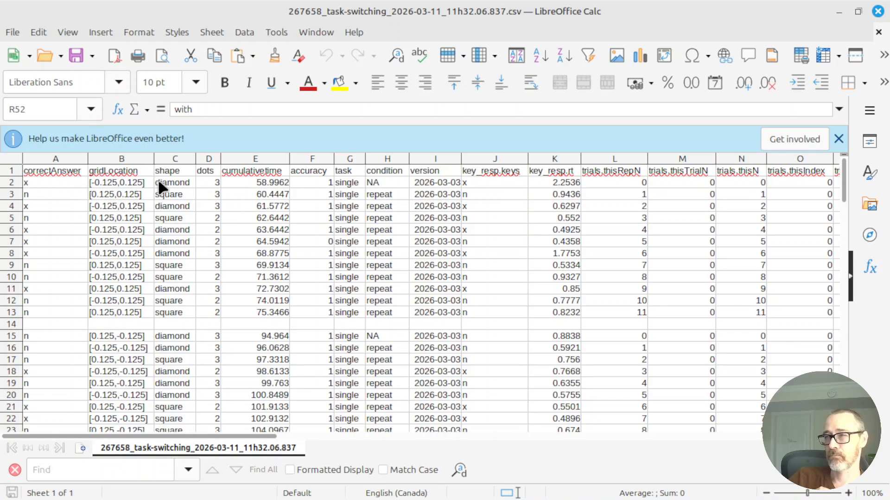
pyautogui.moveTo(396, 178); pyautogui.dragTo(396, 309)
pyautogui.scroll(-3, 336, 309)
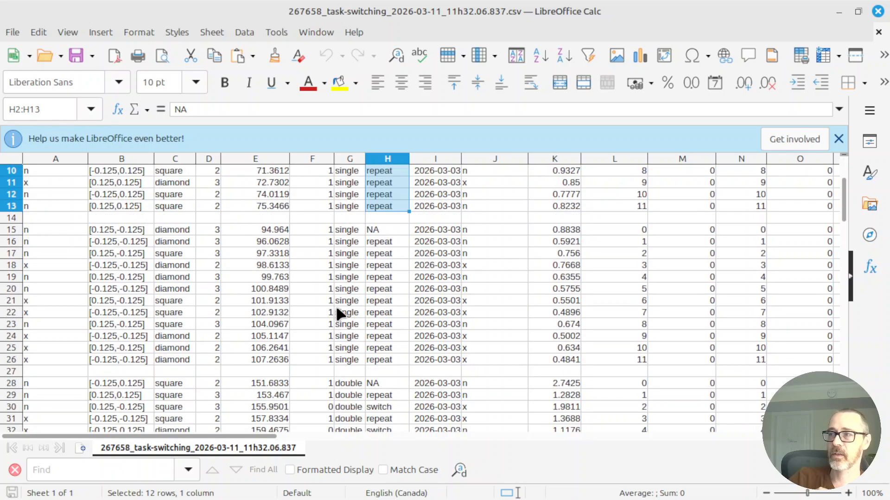
pyautogui.moveTo(381, 227); pyautogui.dragTo(385, 360)
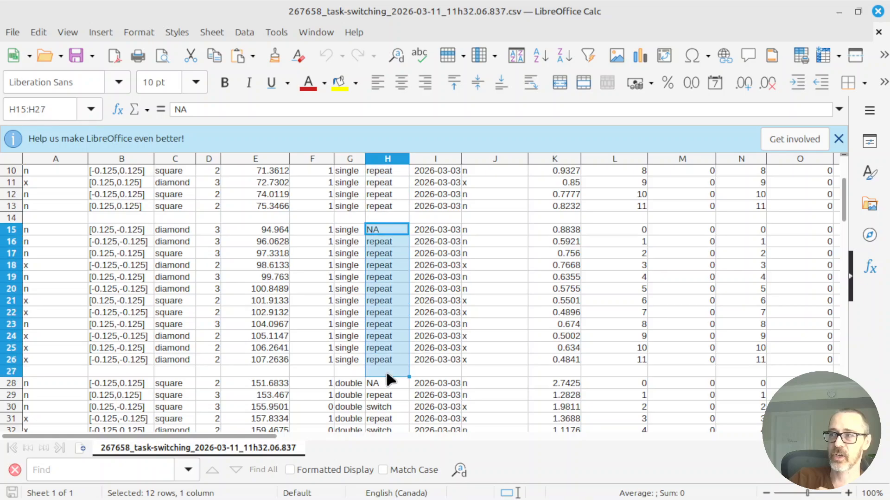
pyautogui.scroll(1, 324, 343)
pyautogui.scroll(-3, 294, 325)
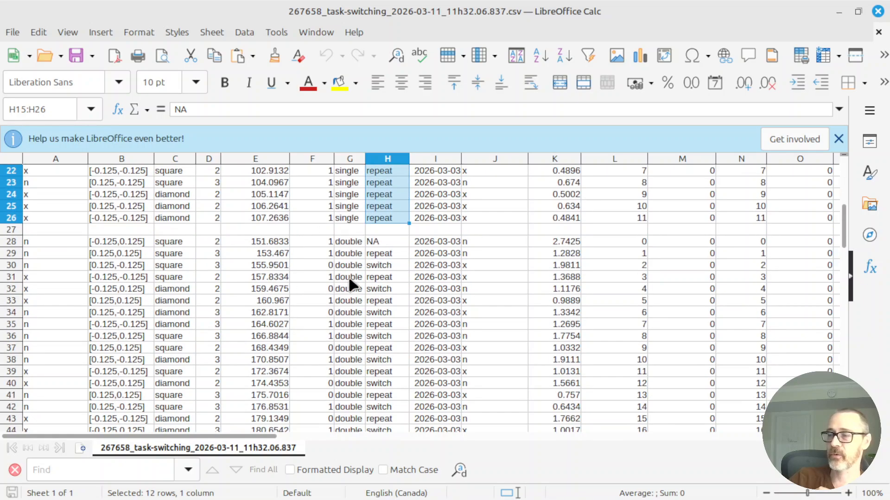
# Step: Look through the double-task block and the two final single-task blocks, then return to the header row
pyautogui.scroll(-9, 351, 278)
pyautogui.scroll(-5, 355, 278)
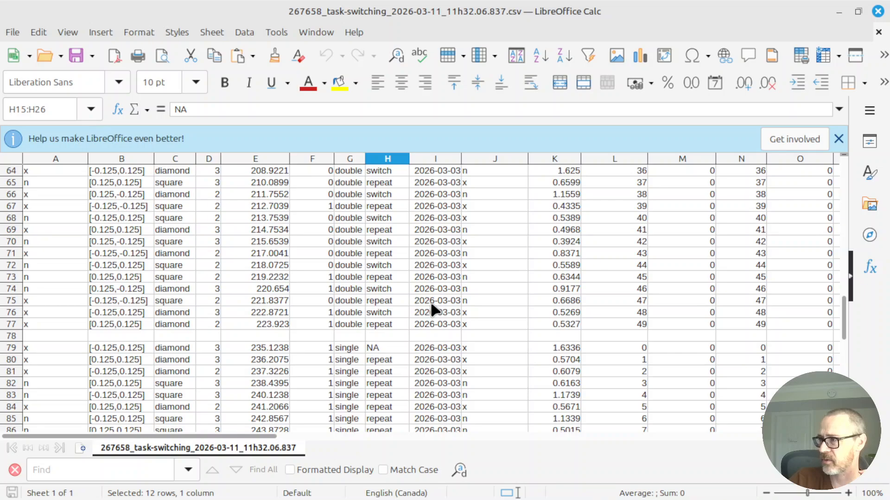
pyautogui.scroll(-8, 368, 308)
pyautogui.scroll(1, 355, 316)
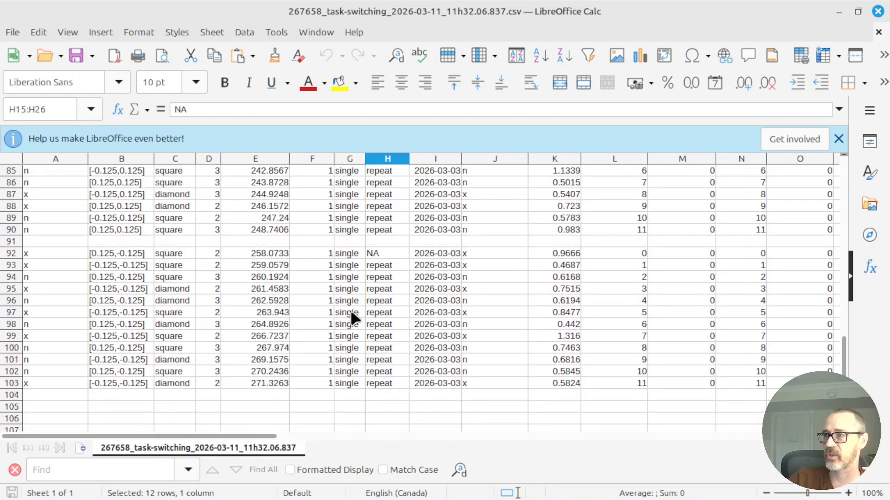
pyautogui.scroll(7, 255, 292)
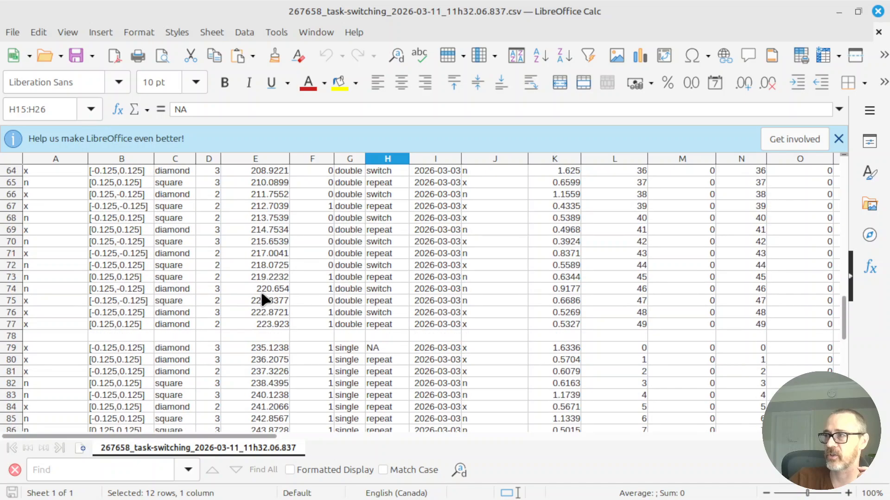
pyautogui.scroll(20, 260, 290)
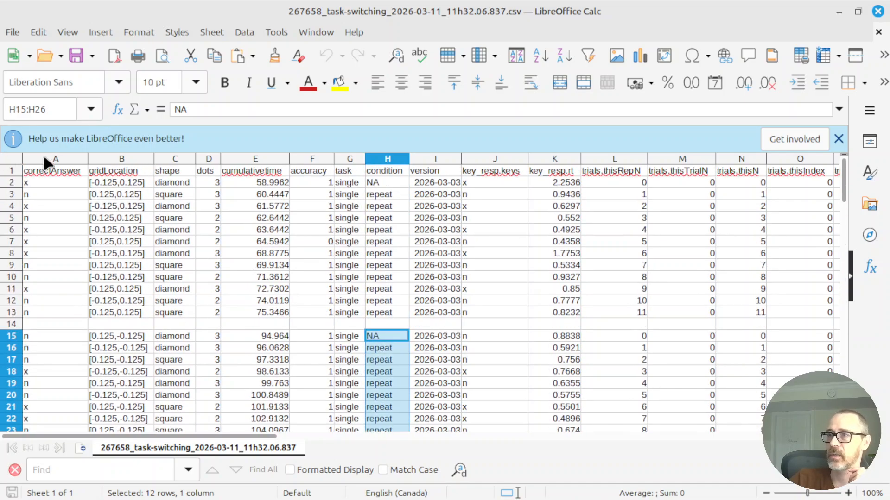
# Step: Inspect the first trial's correctAnswer, gridLocation, shape, dots, cumulativetime and accuracy cells in turn
pyautogui.click(34, 179)
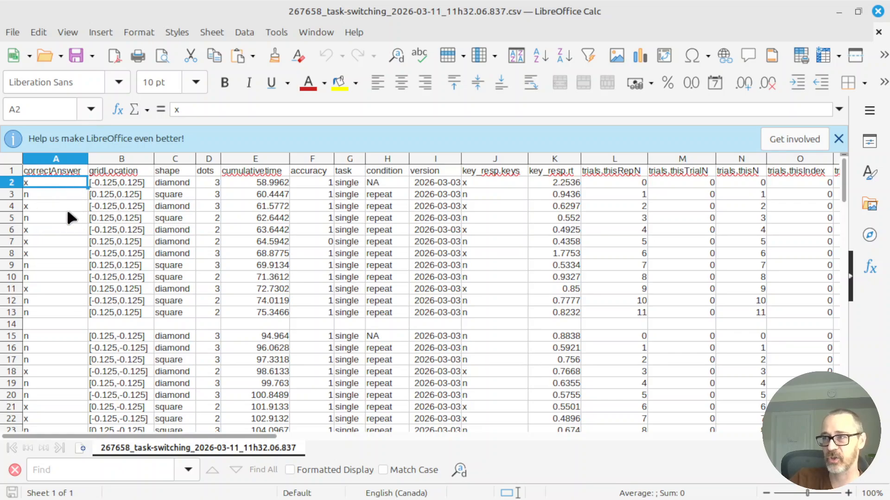
pyautogui.click(110, 182)
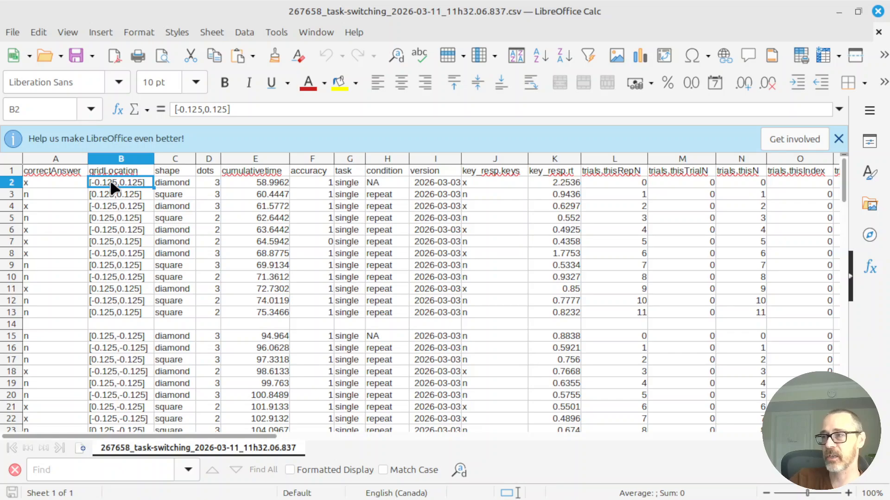
pyautogui.click(182, 183)
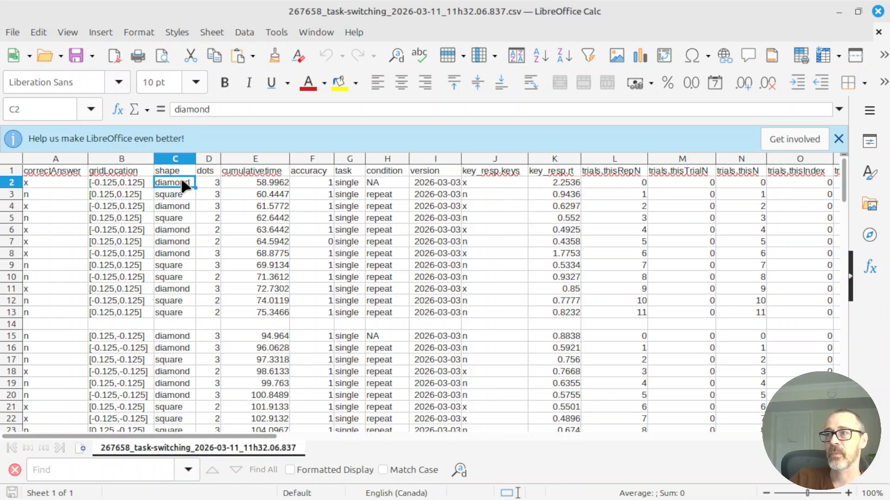
pyautogui.click(212, 181)
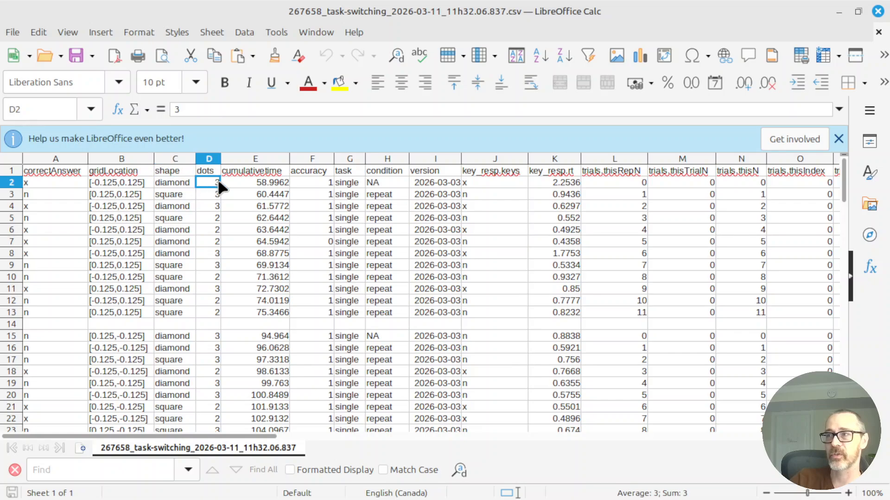
pyautogui.click(267, 185)
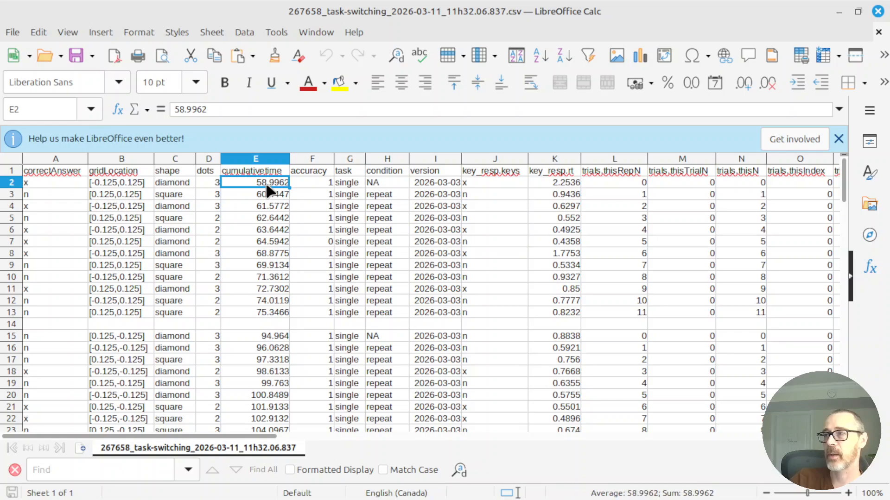
pyautogui.click(308, 181)
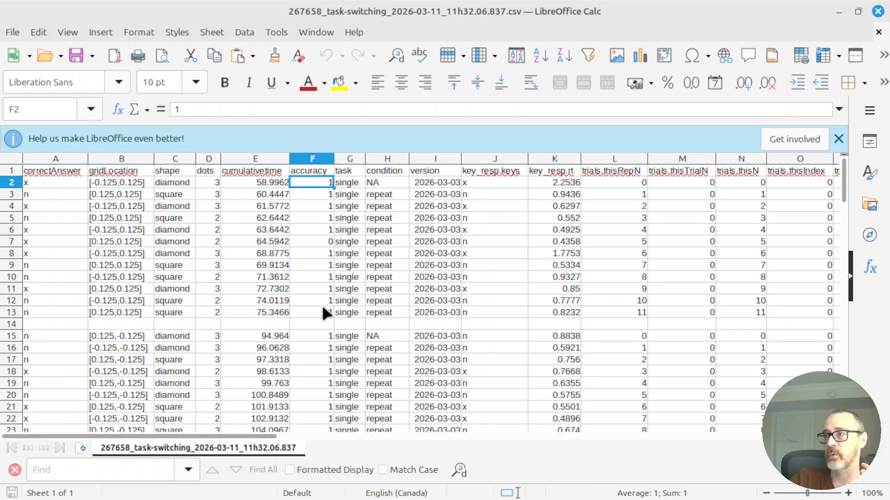
# Step: Compare the task column's entries in the single-task rows with those in the double-task rows
pyautogui.click(341, 221)
pyautogui.scroll(-4, 341, 224)
pyautogui.scroll(-5, 340, 220)
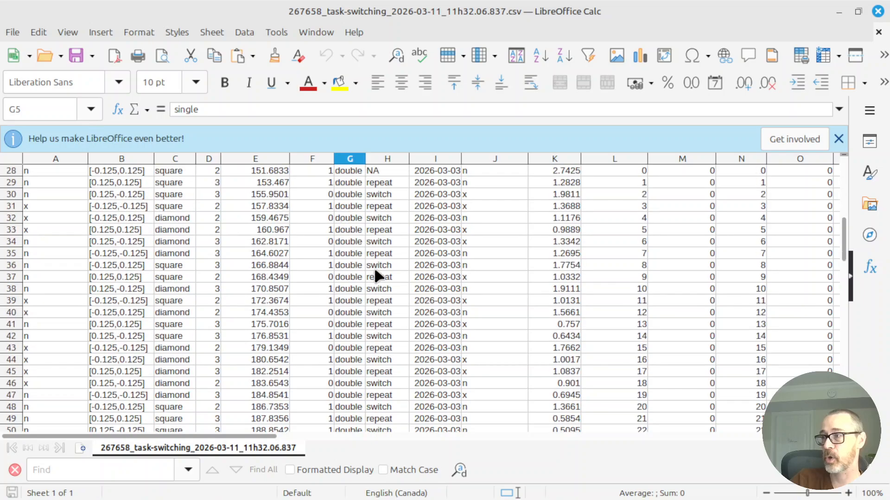
pyautogui.moveTo(346, 216); pyautogui.dragTo(348, 253)
pyautogui.scroll(9, 415, 244)
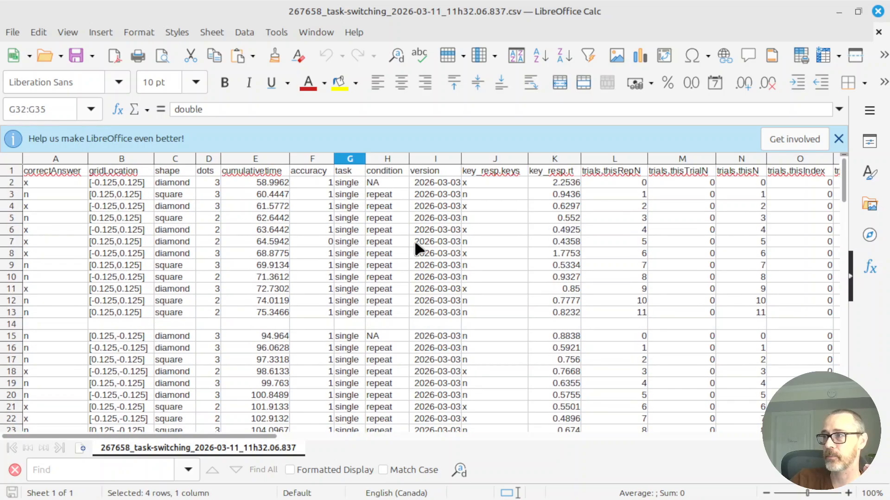
# Step: Check the condition column for a repeat trial in row 3 and a switch trial in row 30
pyautogui.click(377, 193)
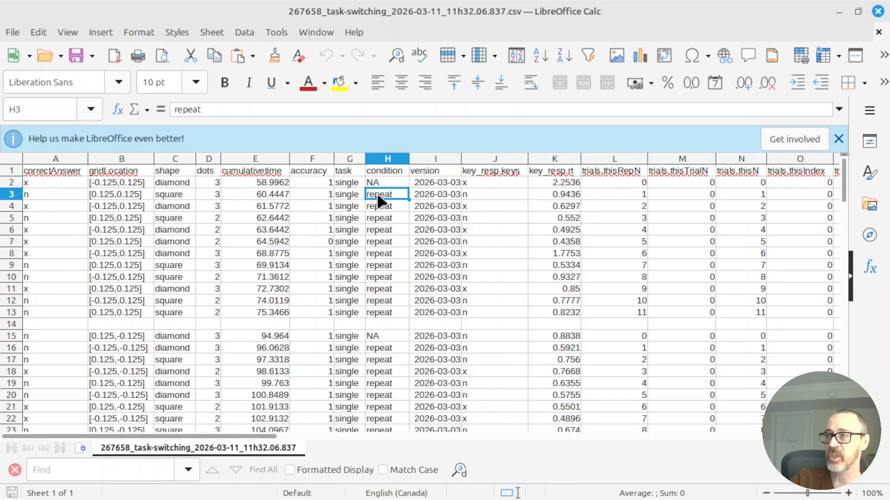
pyautogui.scroll(-5, 399, 342)
pyautogui.click(382, 336)
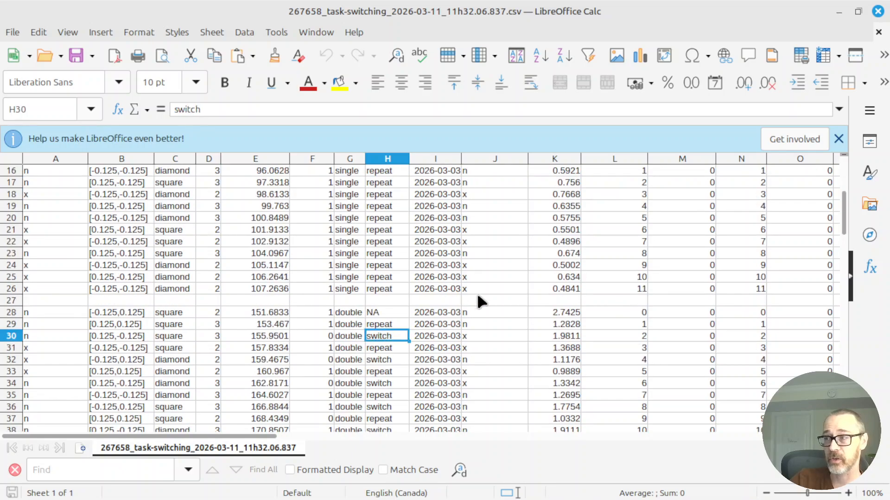
pyautogui.scroll(5, 481, 290)
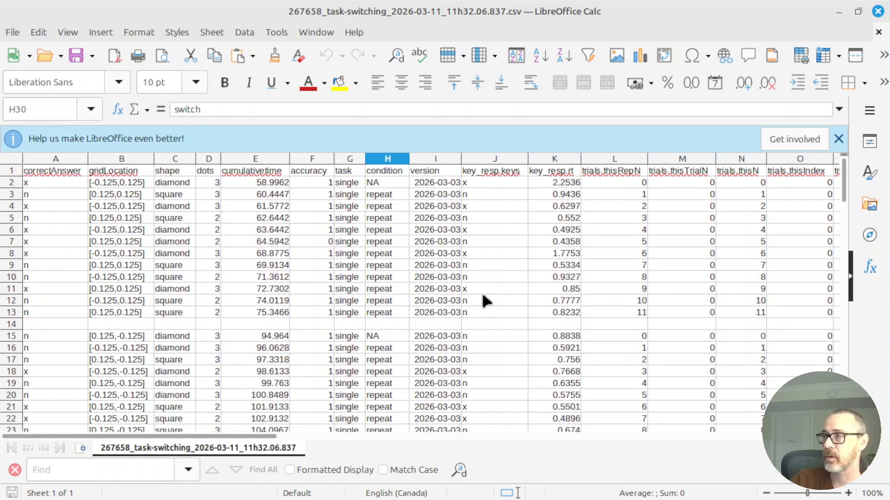
# Step: Inspect the first trial's key_resp.keys, key_resp.rt and group cells, then return to the first columns
pyautogui.click(490, 182)
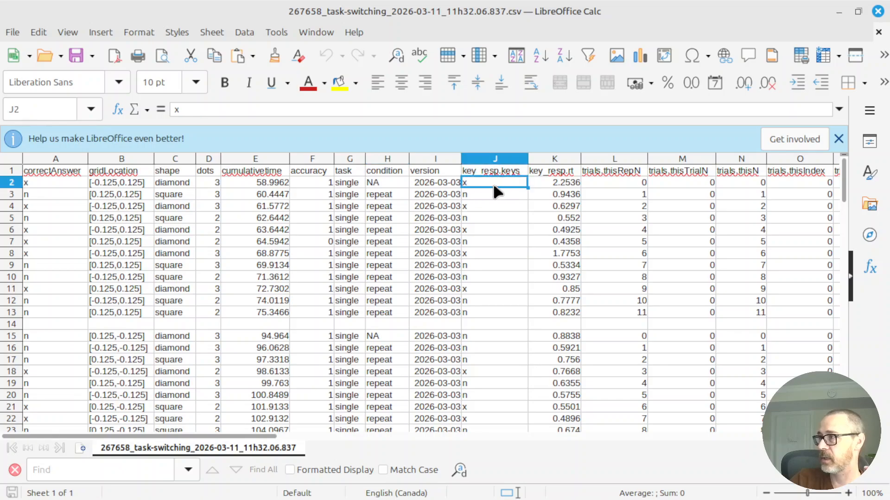
pyautogui.click(561, 182)
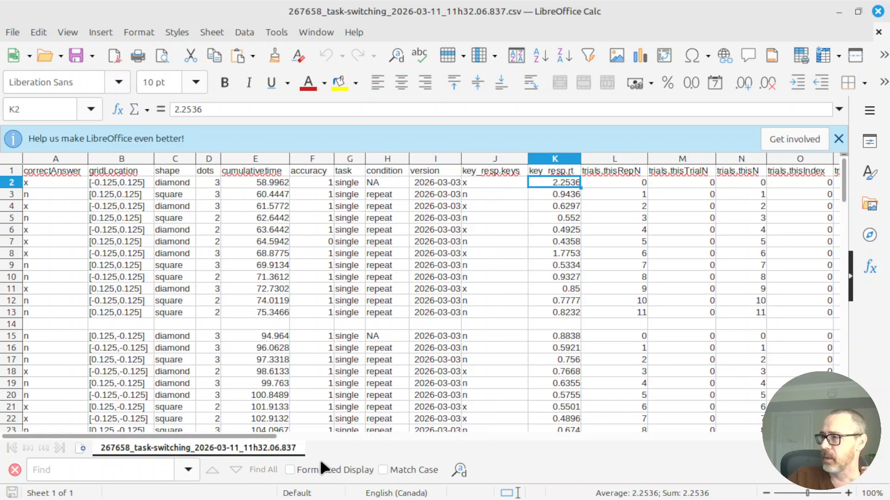
pyautogui.moveTo(249, 434); pyautogui.dragTo(488, 418)
pyautogui.click(312, 183)
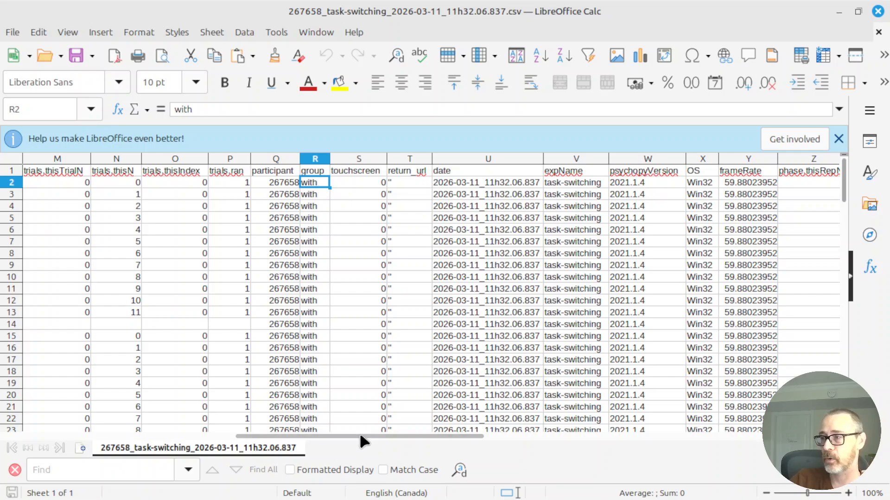
pyautogui.moveTo(360, 437); pyautogui.dragTo(49, 438)
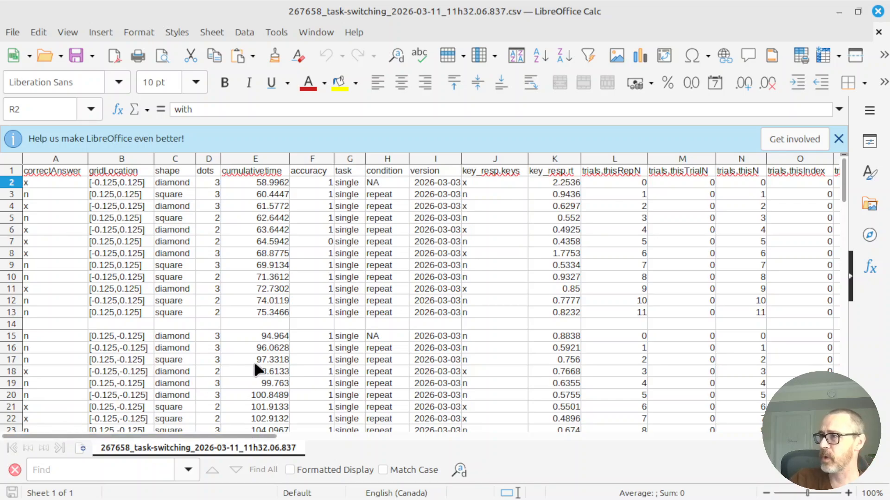
# Step: Check the task and condition cells in row 4 and the key_resp.rt cell of the switch trial in row 30
pyautogui.click(352, 206)
pyautogui.click(382, 208)
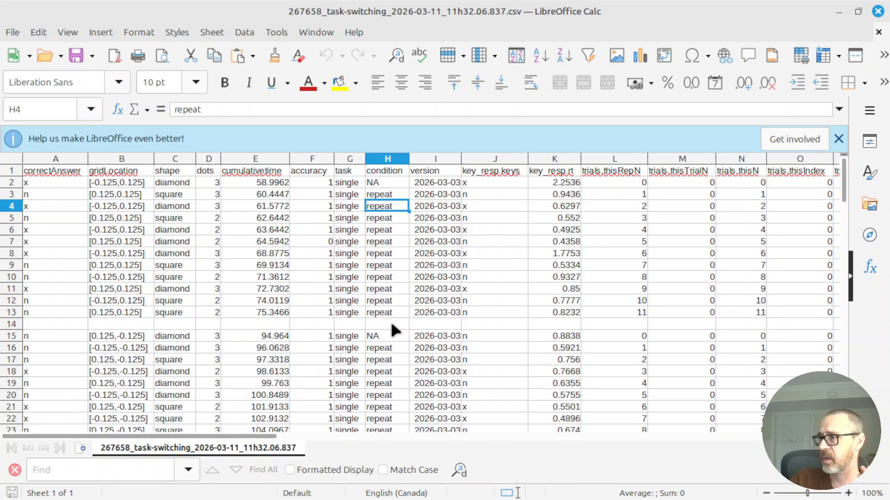
pyautogui.scroll(-7, 391, 325)
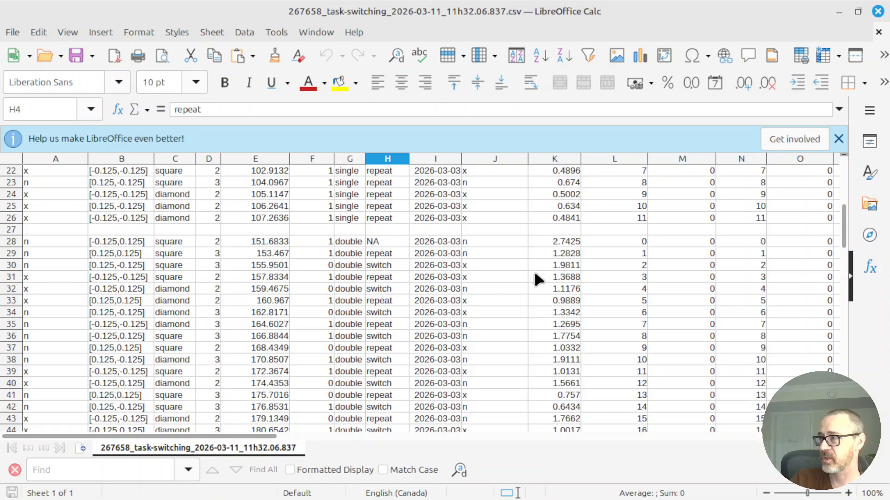
pyautogui.click(563, 262)
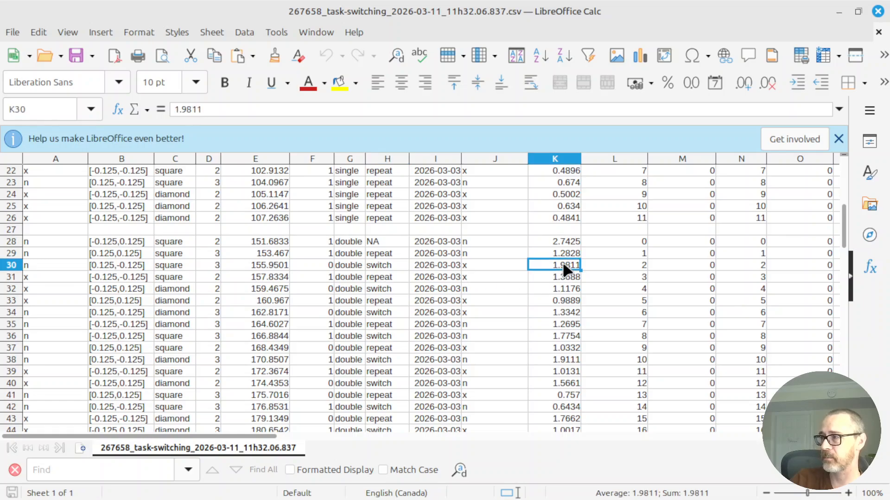
pyautogui.scroll(7, 452, 326)
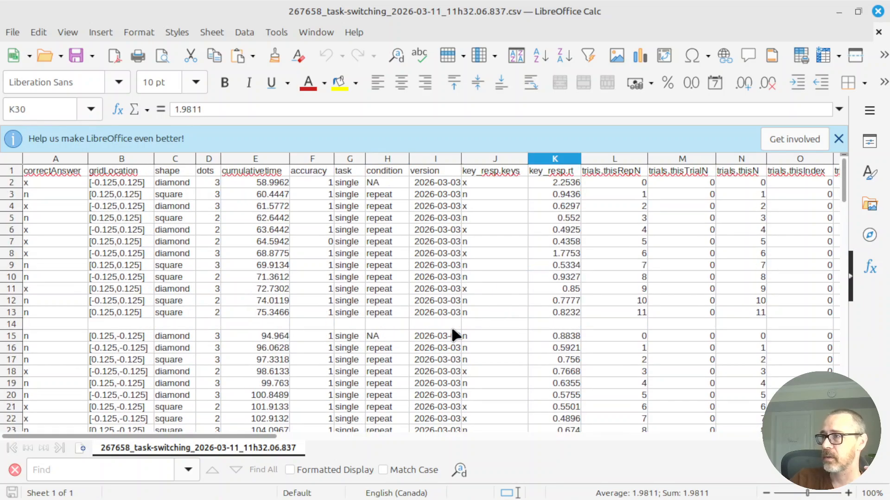
# Step: Review the whole accuracy column, then the first trial's accuracy, condition and trials.thisRepN cells
pyautogui.click(324, 157)
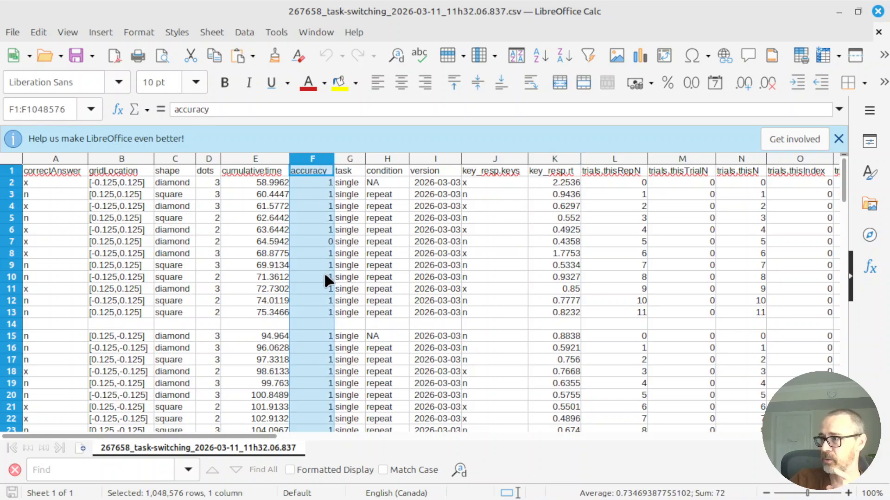
pyautogui.click(305, 238)
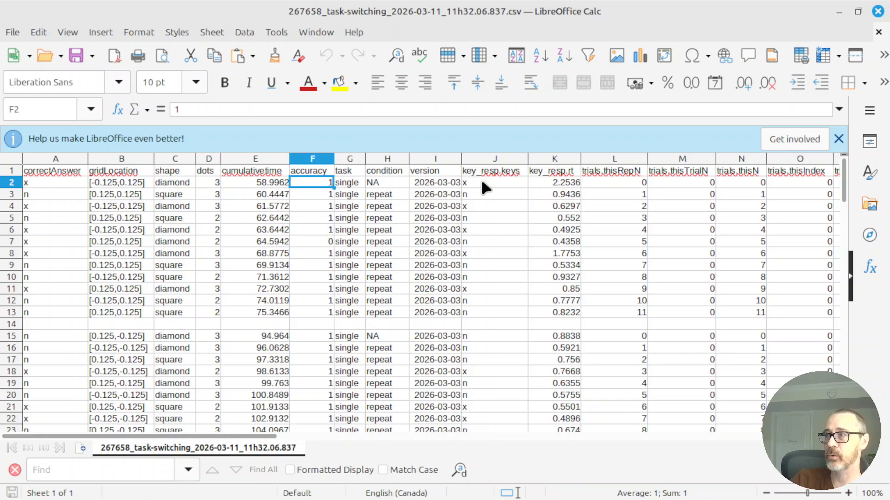
pyautogui.click(382, 181)
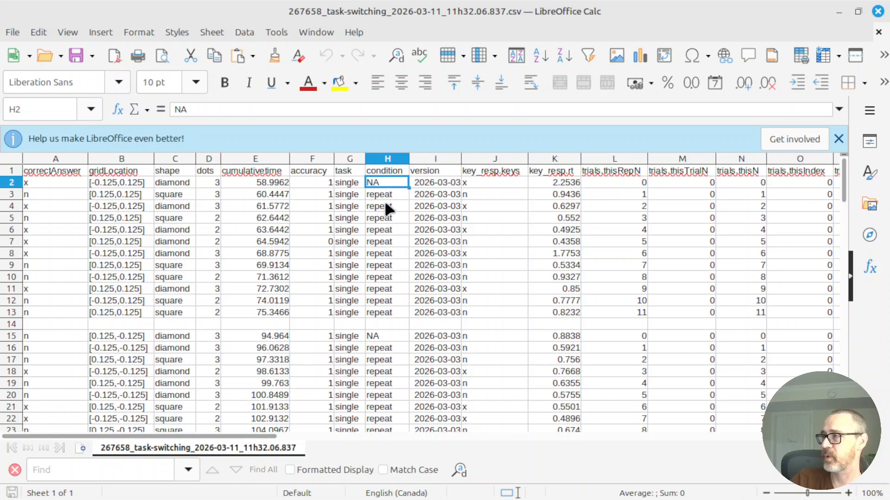
pyautogui.click(629, 185)
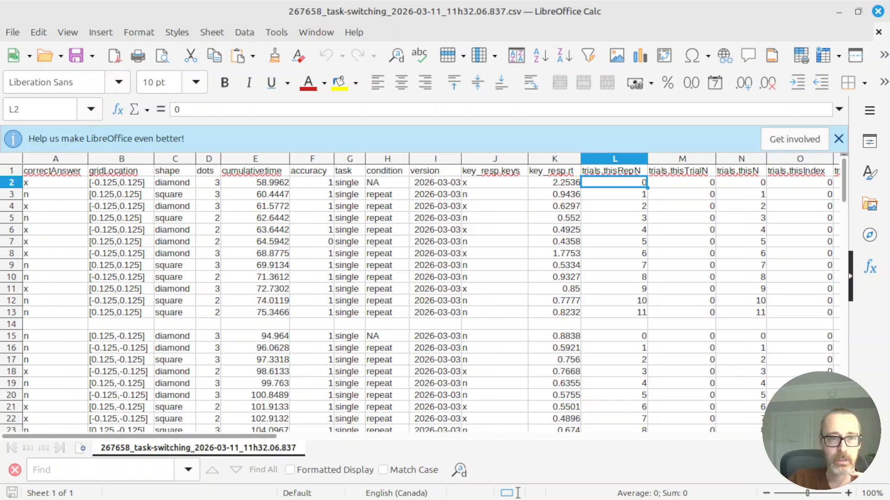
# Step: Switch to the Data PreProcessor page in Firefox and upload all the CSV files from the data folder
pyautogui.click(878, 11)
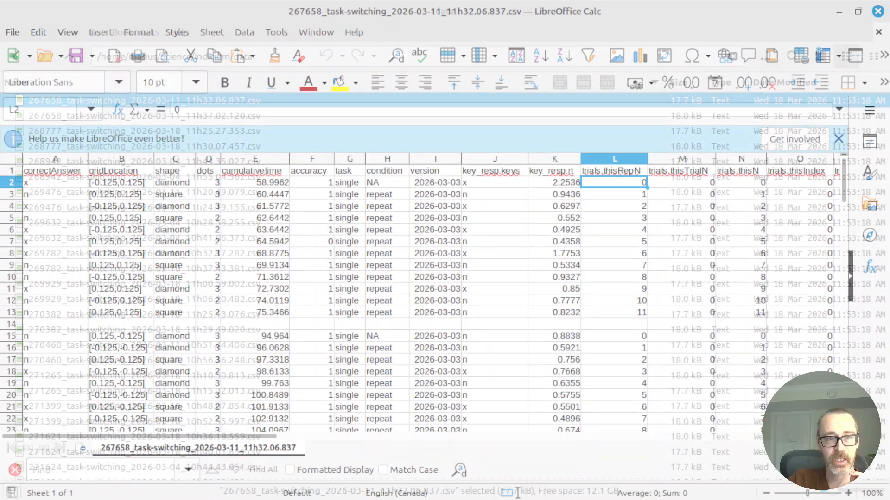
pyautogui.hotkey('alt', 'Tab')
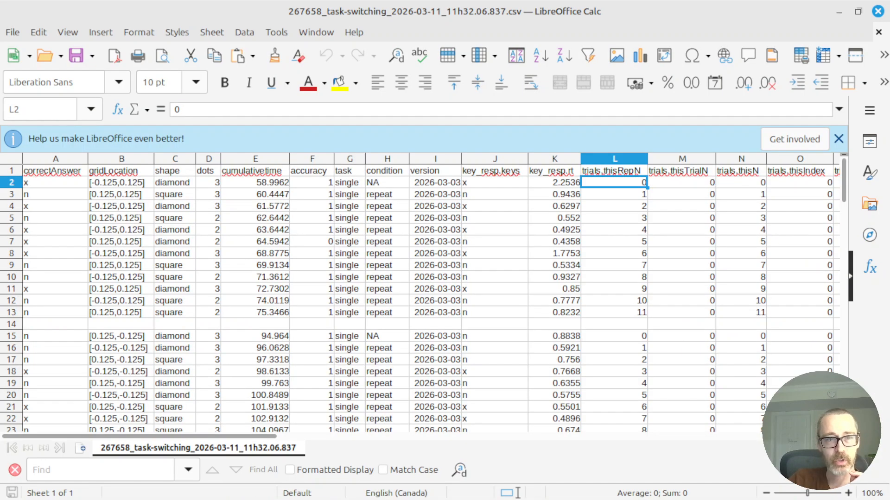
pyautogui.hotkey('alt', 'Tab')
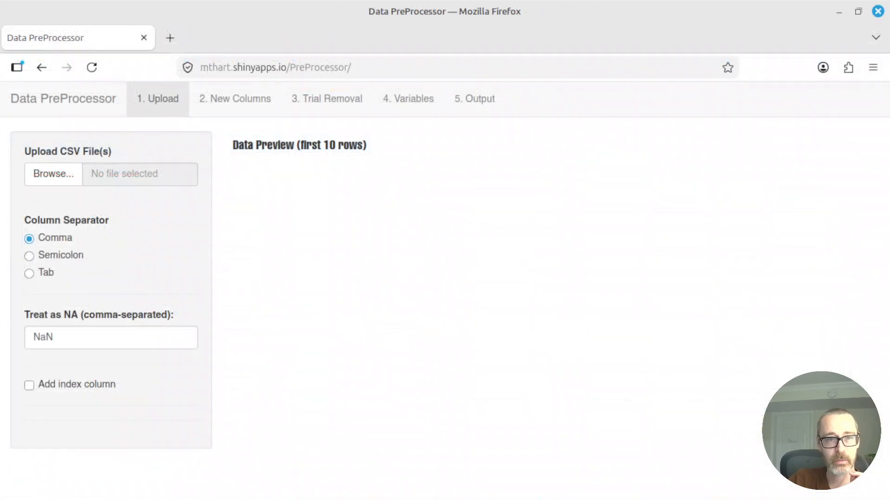
pyautogui.click(54, 175)
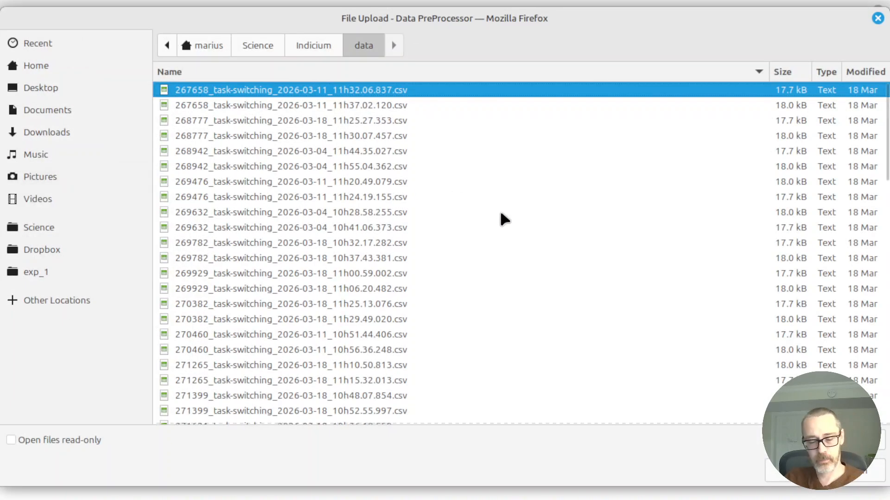
pyautogui.hotkey('ctrl', 'a')
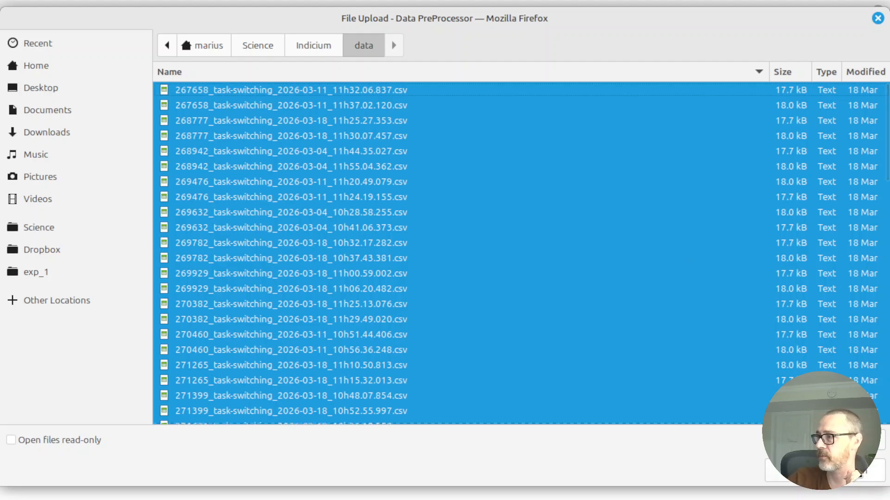
pyautogui.press('Return')
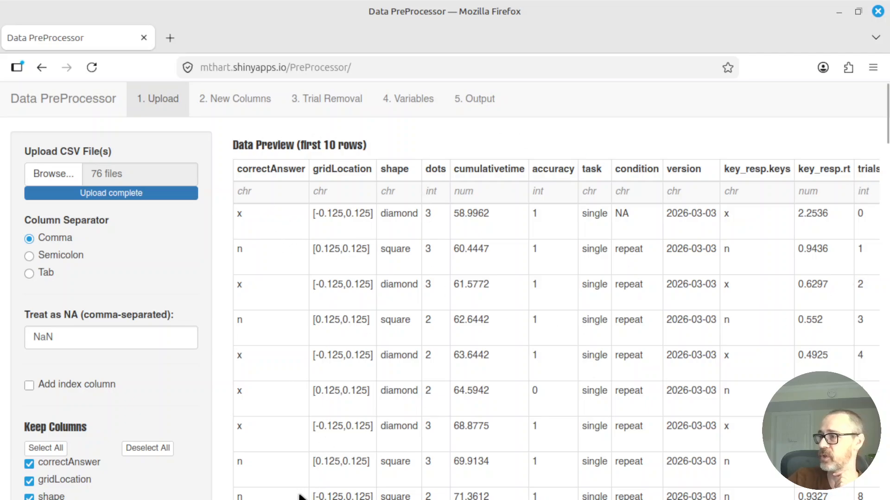
# Step: Set the value treated as missing data to NA for the uploaded files
pyautogui.scroll(-5, 683, 423)
pyautogui.scroll(5, 683, 429)
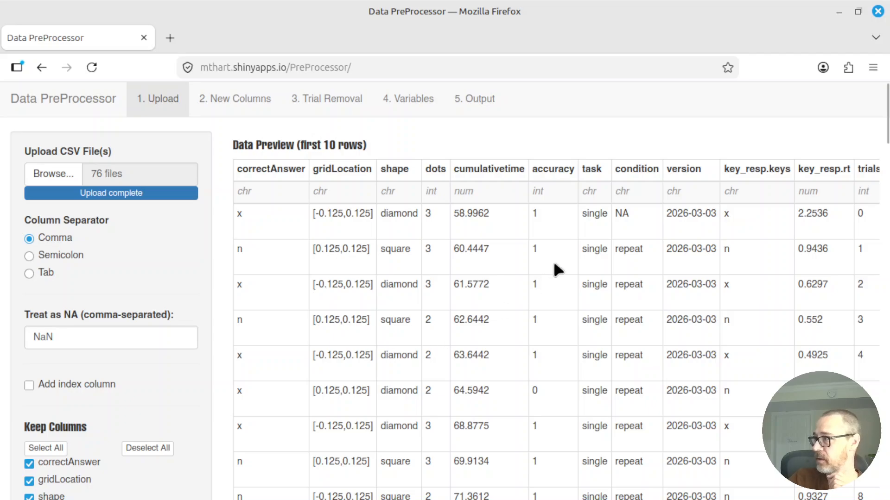
pyautogui.click(82, 337)
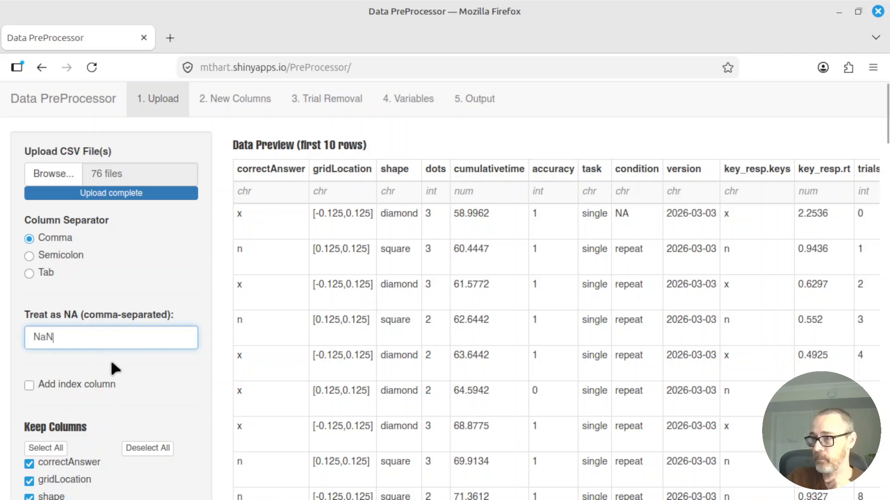
pyautogui.press('BackSpace')
pyautogui.press('BackSpace')
pyautogui.write('A')
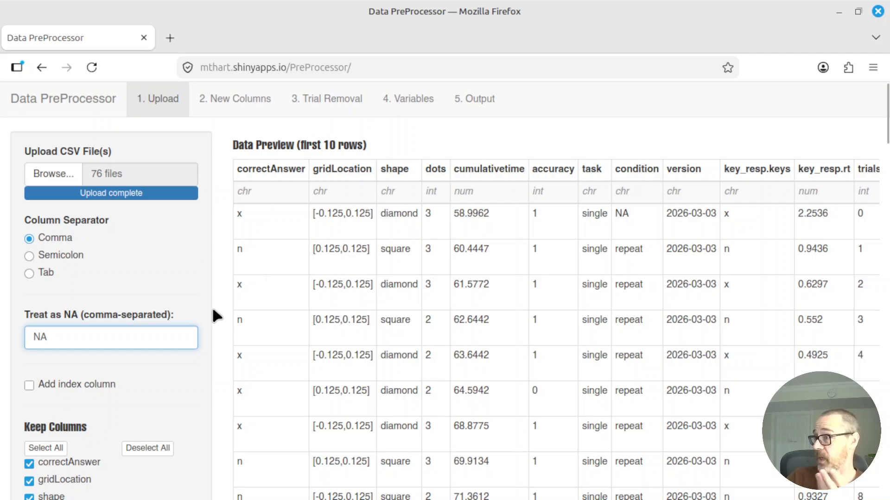
# Step: Exclude the correctAnswer and gridLocation columns from the columns to keep
pyautogui.scroll(-2, 130, 393)
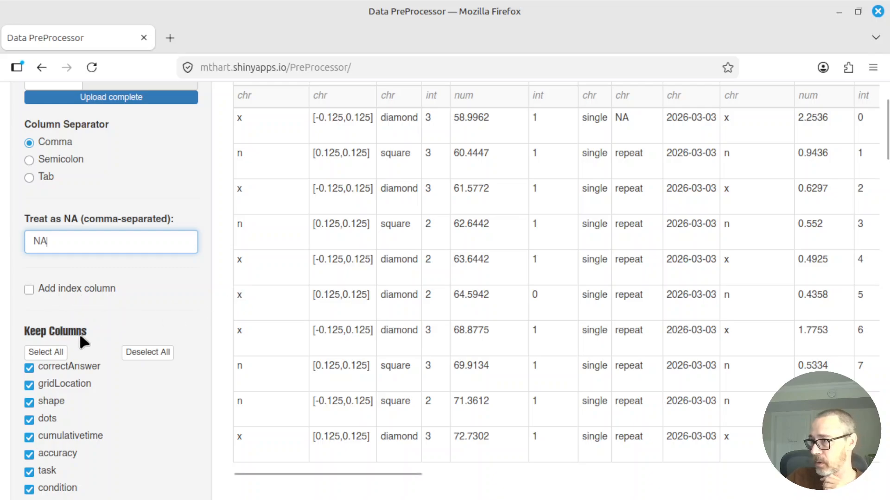
pyautogui.scroll(-2, 141, 346)
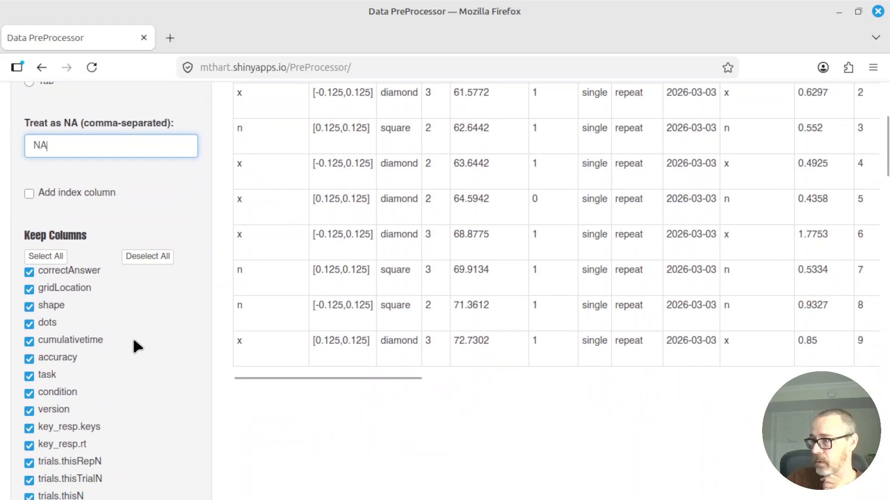
pyautogui.click(24, 273)
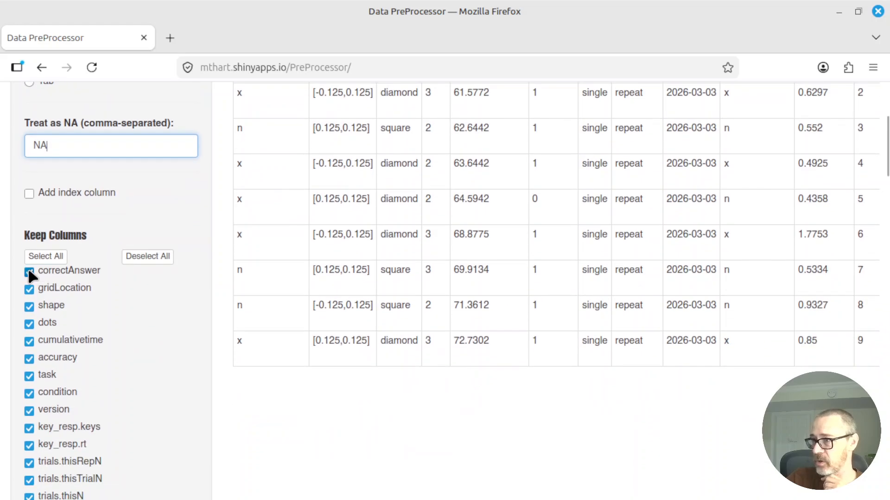
pyautogui.click(29, 291)
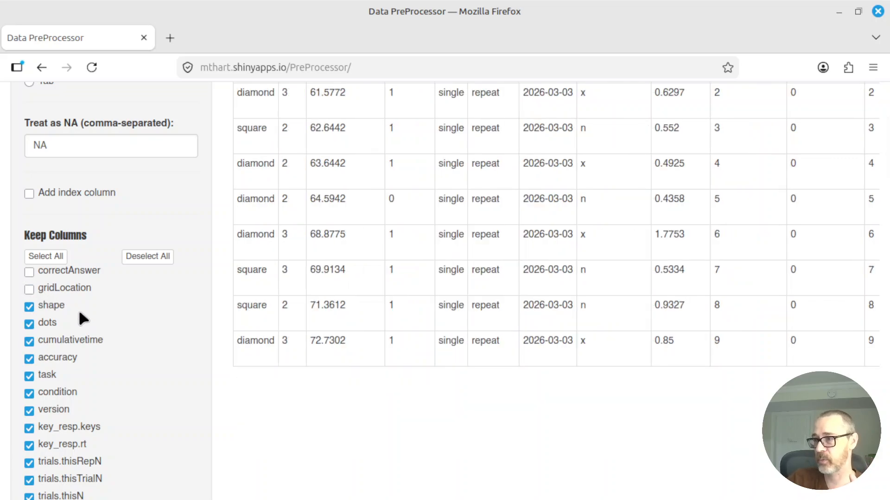
# Step: Exclude the trials.thisTrialN, trials.thisN, trials.thisIndex and trials.ran columns, keeping trials.thisRepN
pyautogui.scroll(-1, 164, 360)
pyautogui.scroll(-5, 163, 355)
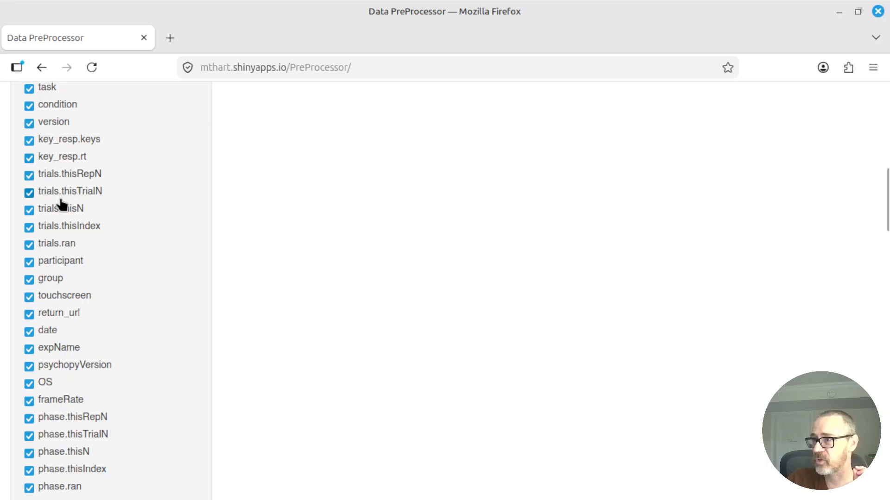
pyautogui.click(30, 192)
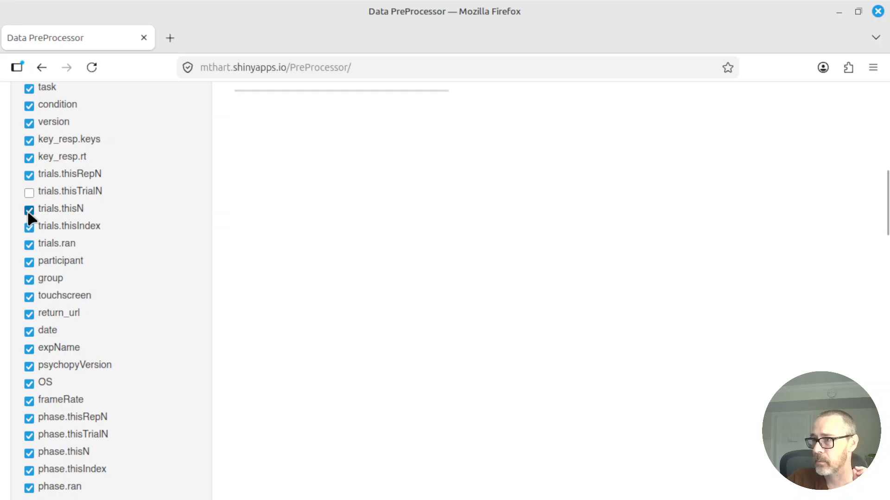
pyautogui.click(29, 209)
pyautogui.click(30, 230)
pyautogui.click(30, 244)
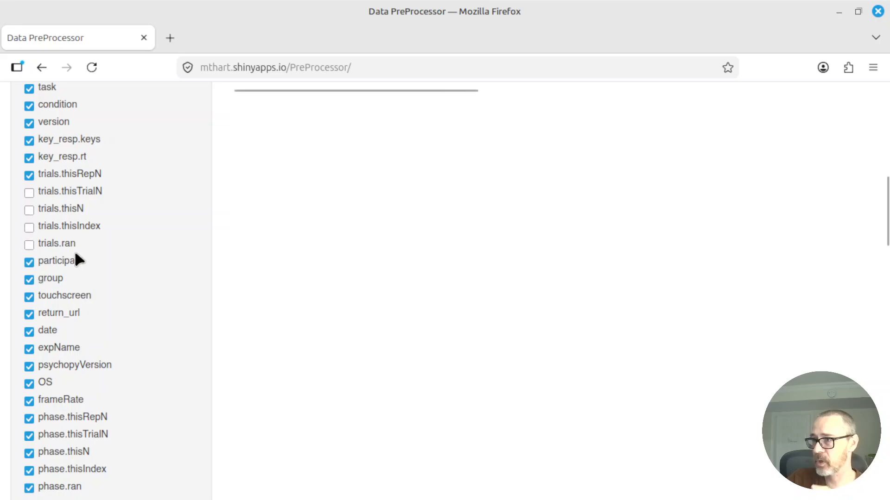
# Step: Exclude the touchscreen, return_url, date, expName, psychopyVersion, OS, frameRate and phase.thisRepN columns, keeping participant and group
pyautogui.click(29, 297)
pyautogui.click(30, 315)
pyautogui.click(29, 331)
pyautogui.click(31, 350)
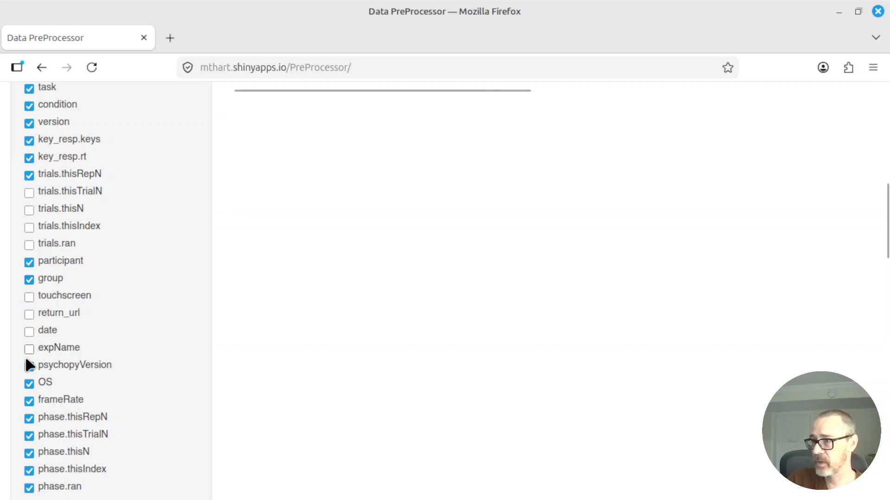
pyautogui.click(29, 402)
# Step: Exclude the remaining phase columns: phase.thisTrialN, phase.thisN, phase.thisIndex and phase.ran
pyautogui.scroll(-6, 85, 354)
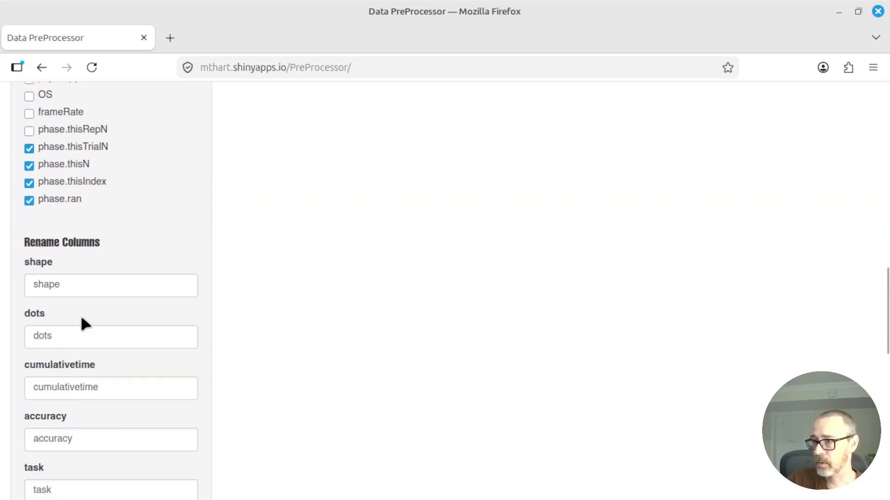
pyautogui.click(29, 183)
pyautogui.click(29, 166)
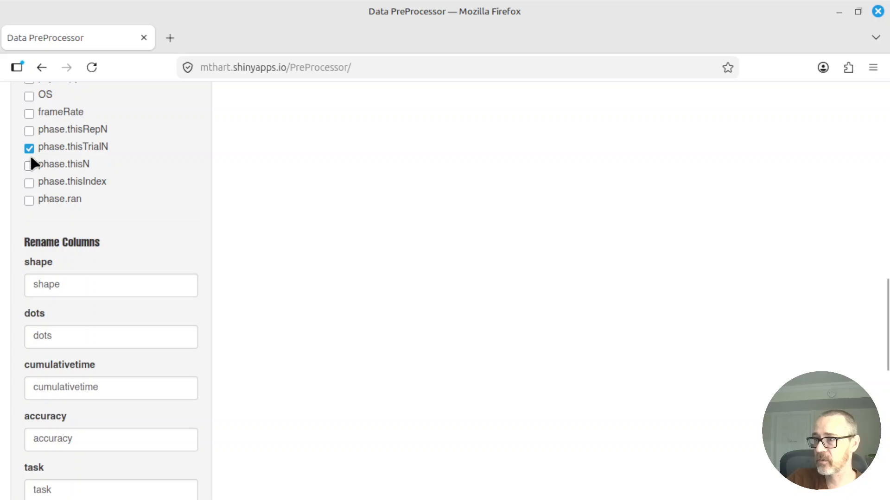
# Step: Exclude the cumulativetime, version and key_resp.keys columns from the data
pyautogui.scroll(8, 169, 202)
pyautogui.scroll(2, 170, 204)
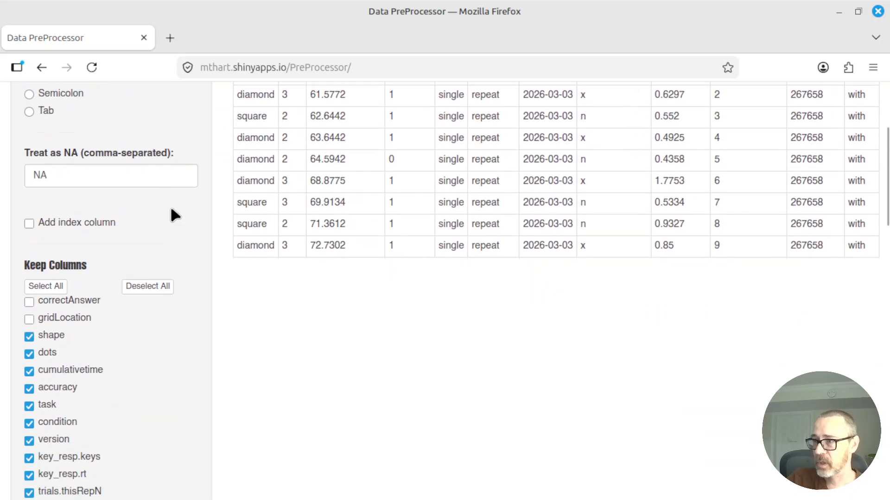
pyautogui.scroll(-2, 170, 204)
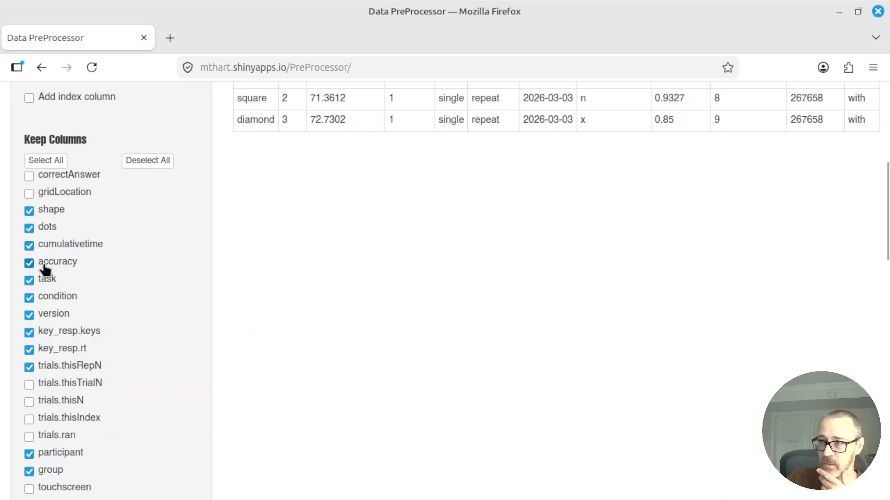
pyautogui.click(30, 246)
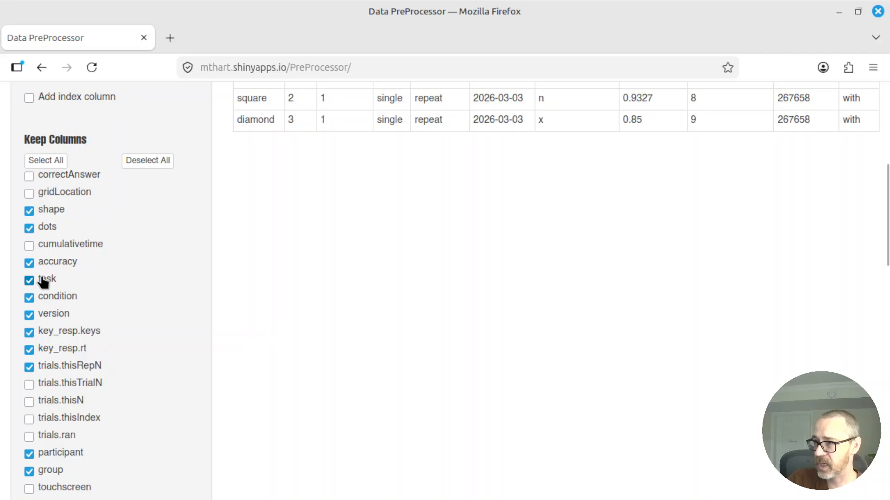
pyautogui.click(29, 314)
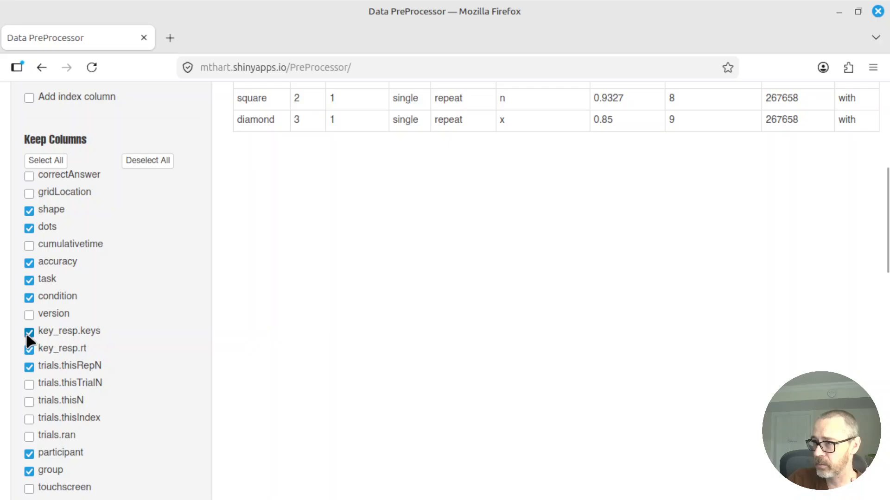
pyautogui.click(29, 331)
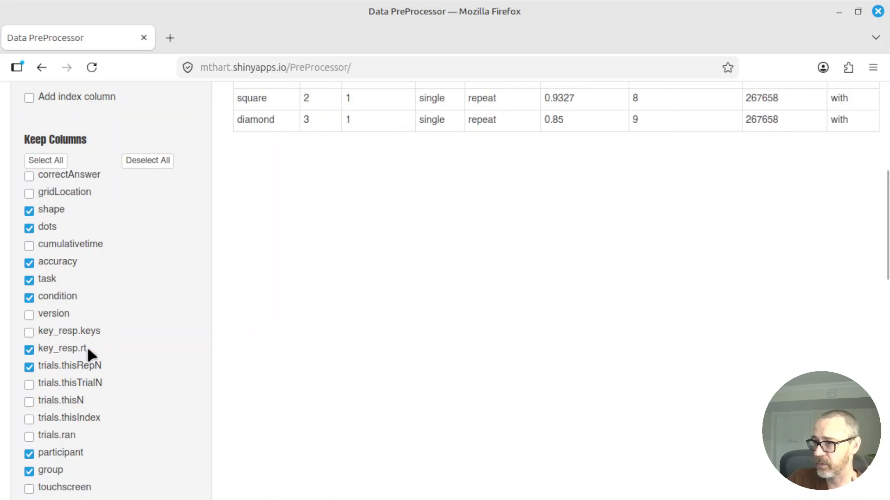
# Step: Review the kept columns in the data preview and the rename list, and exclude shape and dots as well
pyautogui.scroll(-4, 157, 327)
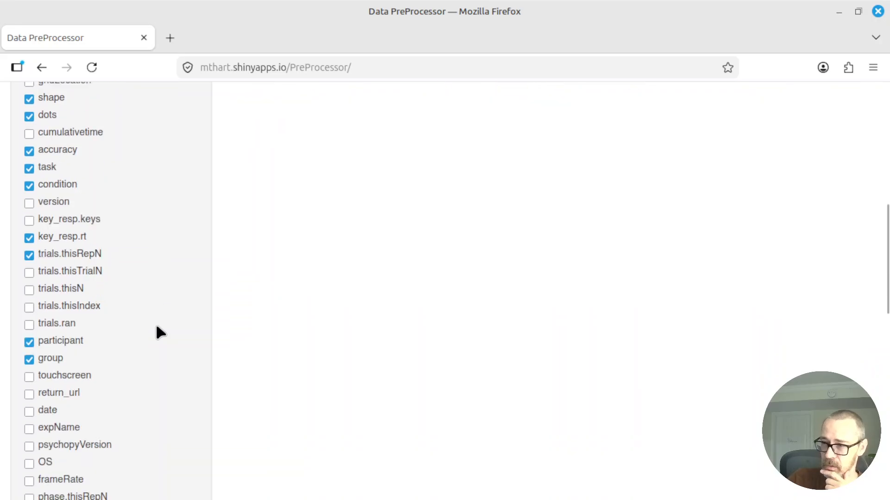
pyautogui.scroll(4, 156, 327)
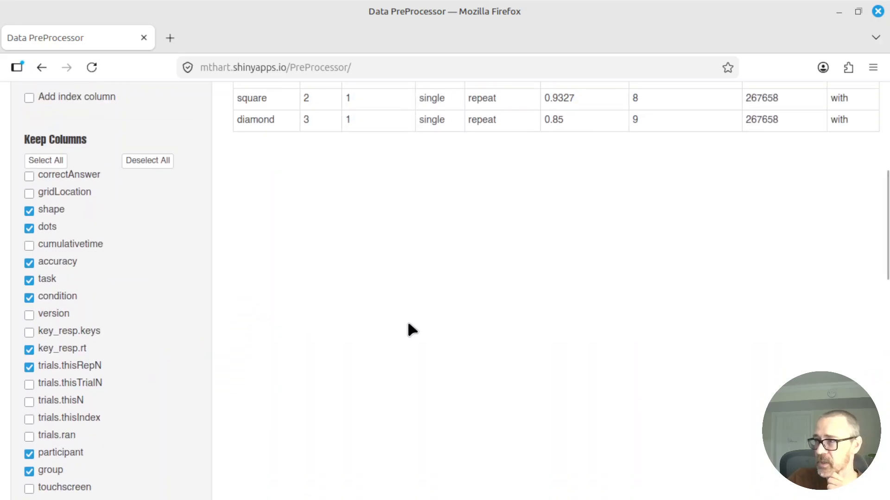
pyautogui.scroll(6, 408, 327)
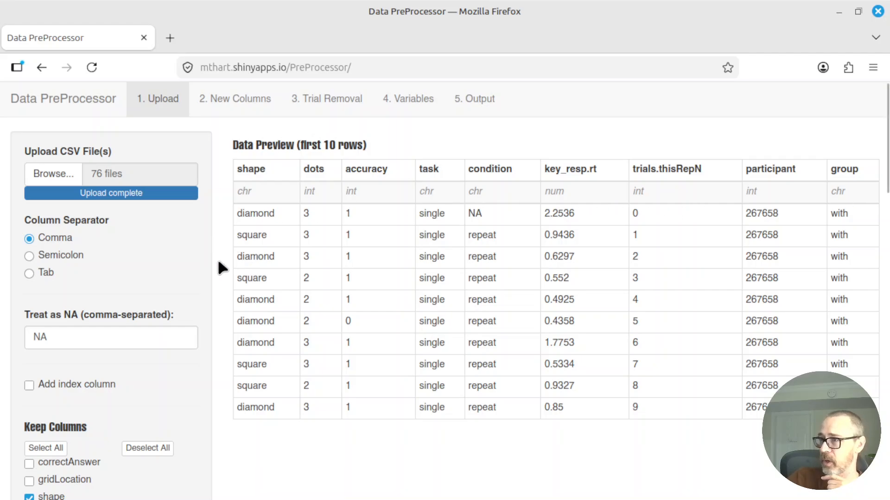
pyautogui.scroll(-15, 151, 270)
pyautogui.scroll(-5, 151, 270)
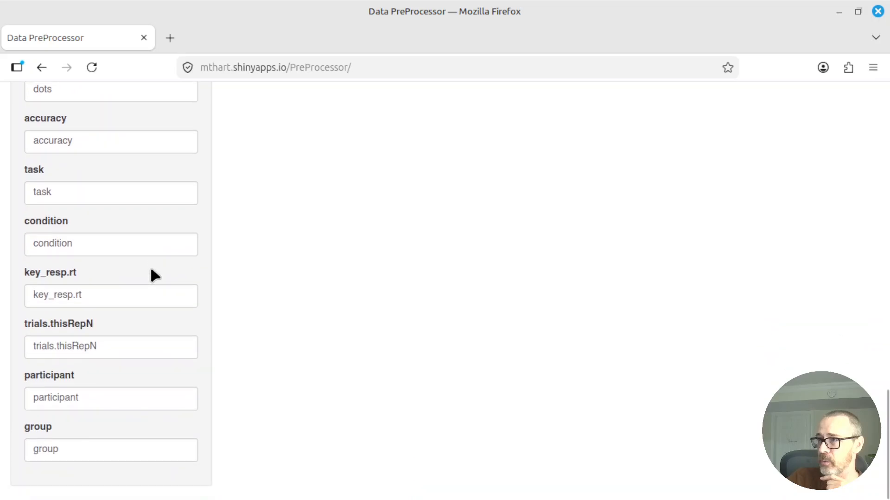
pyautogui.scroll(2, 151, 270)
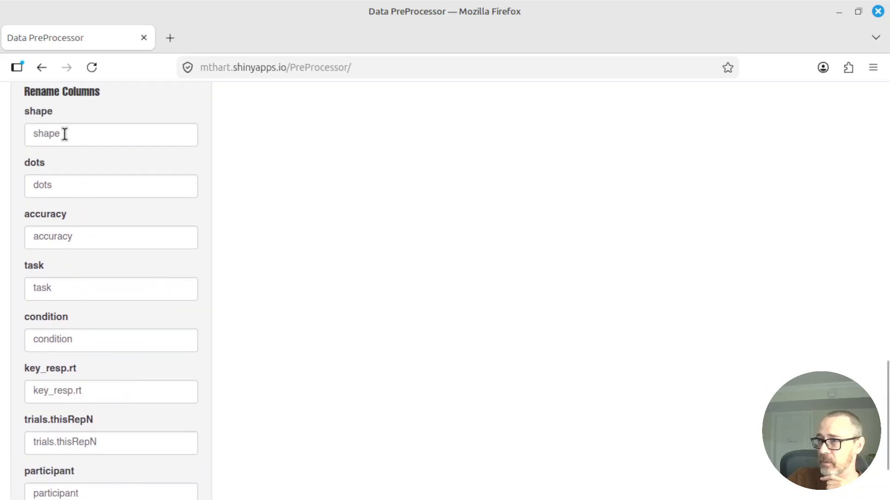
pyautogui.scroll(12, 155, 199)
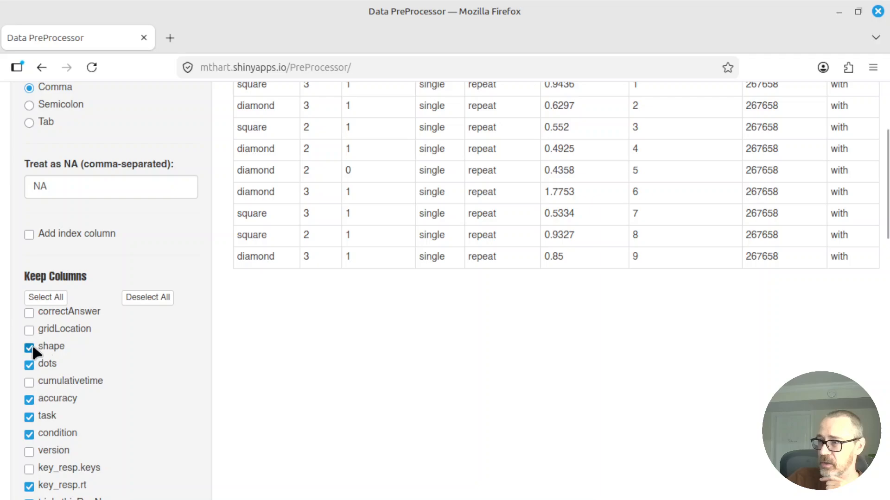
pyautogui.click(29, 348)
pyautogui.click(29, 365)
# Step: Rename the key_resp.rt column to rt
pyautogui.scroll(-10, 193, 379)
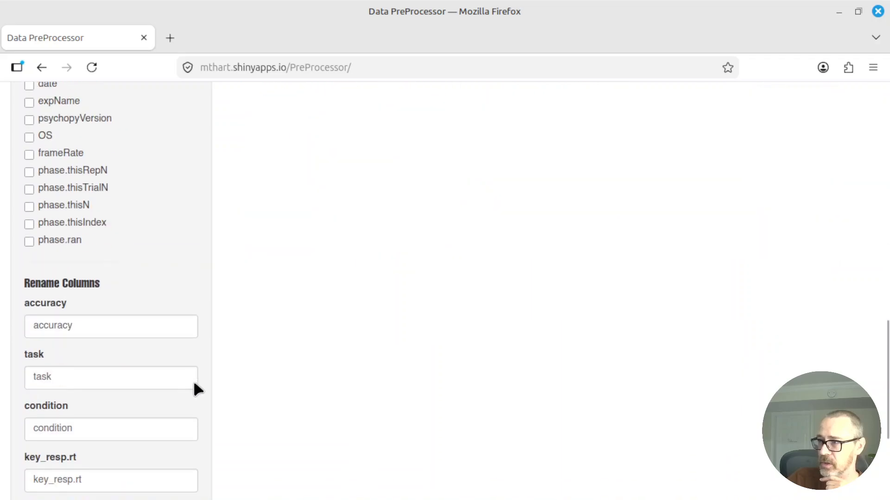
pyautogui.scroll(-5, 193, 382)
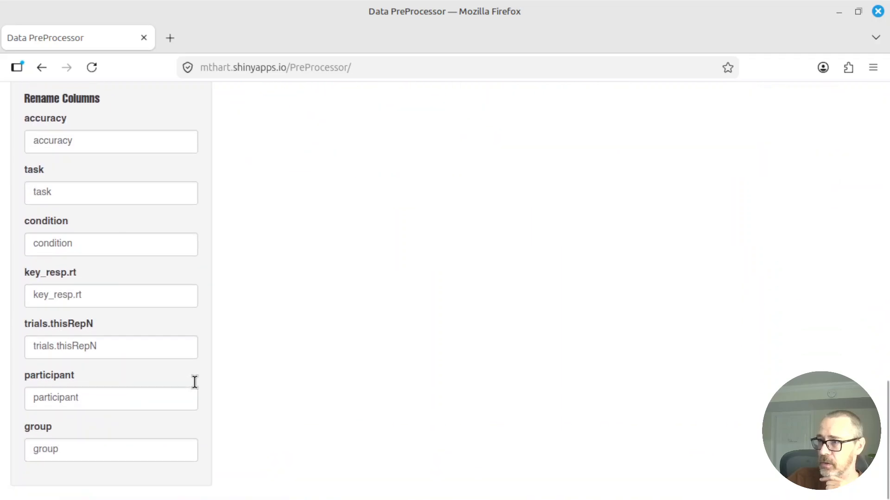
pyautogui.click(76, 141)
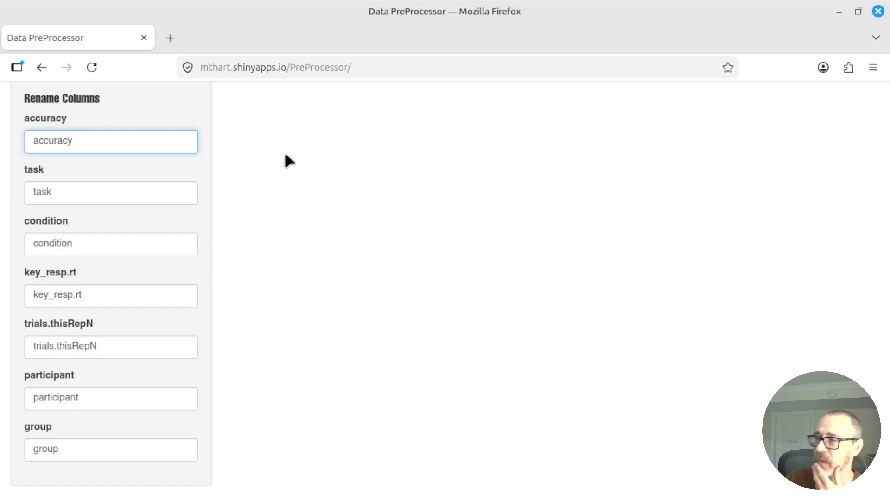
pyautogui.click(75, 294)
pyautogui.press('BackSpace')
pyautogui.press('BackSpace')
pyautogui.press('BackSpace')
pyautogui.press('BackSpace')
pyautogui.press('BackSpace')
pyautogui.press('BackSpace')
pyautogui.press('BackSpace')
pyautogui.press('BackSpace')
pyautogui.press('BackSpace')
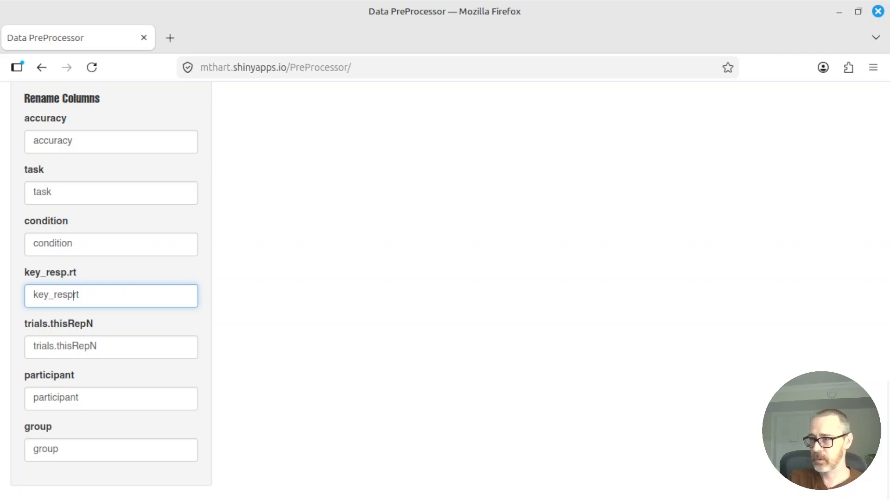
# Step: Rename the trials.thisRepN column to trial
pyautogui.click(112, 339)
pyautogui.press('Home')
pyautogui.press('BackSpace')
pyautogui.press('BackSpace')
pyautogui.press('BackSpace')
pyautogui.press('BackSpace')
pyautogui.press('BackSpace')
pyautogui.press('BackSpace')
pyautogui.press('BackSpace')
pyautogui.press('BackSpace')
pyautogui.press('BackSpace')
pyautogui.press('BackSpace')
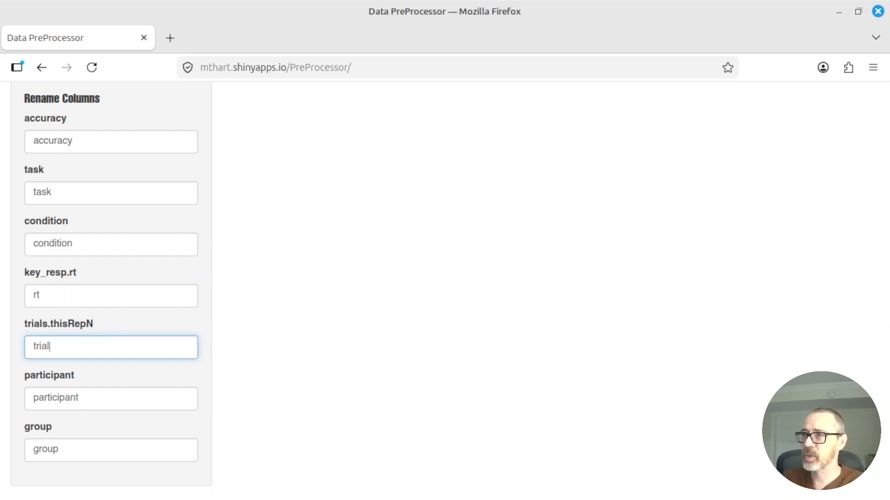
# Step: Check the renamed columns in the data preview and examine the two-column math, single-column transform and Boolean rule options for creating new columns
pyautogui.click(327, 289)
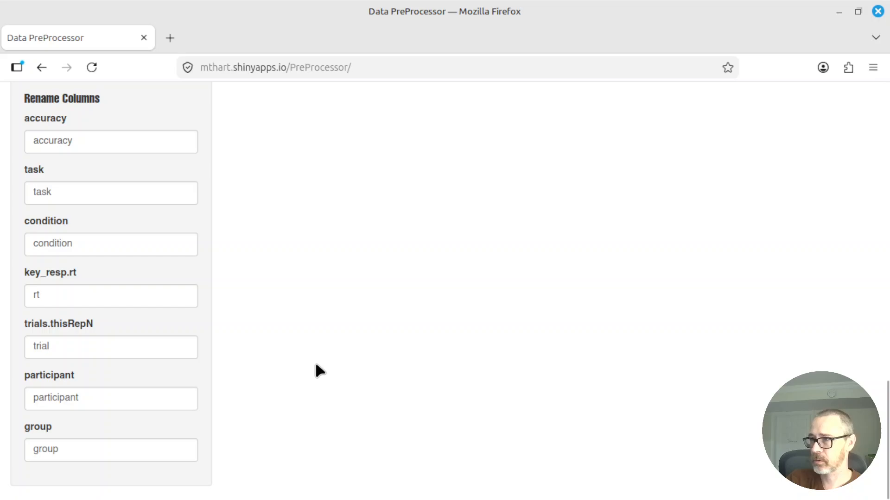
pyautogui.scroll(15, 316, 365)
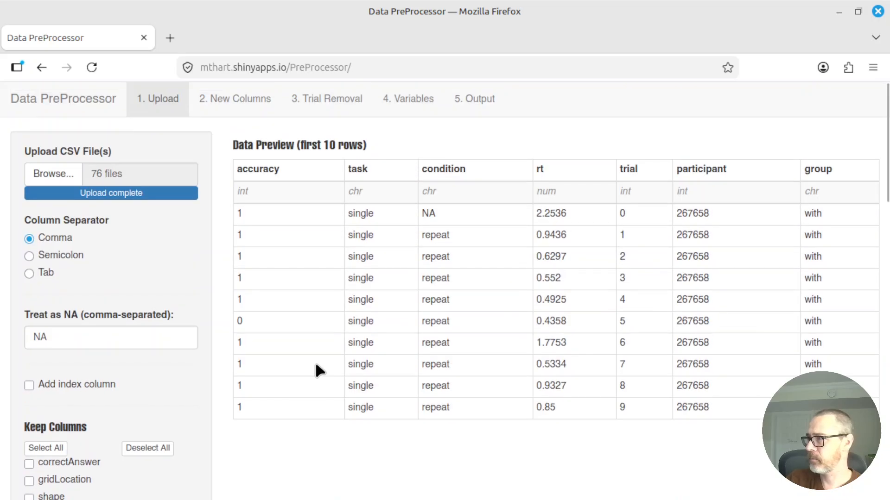
pyautogui.click(227, 100)
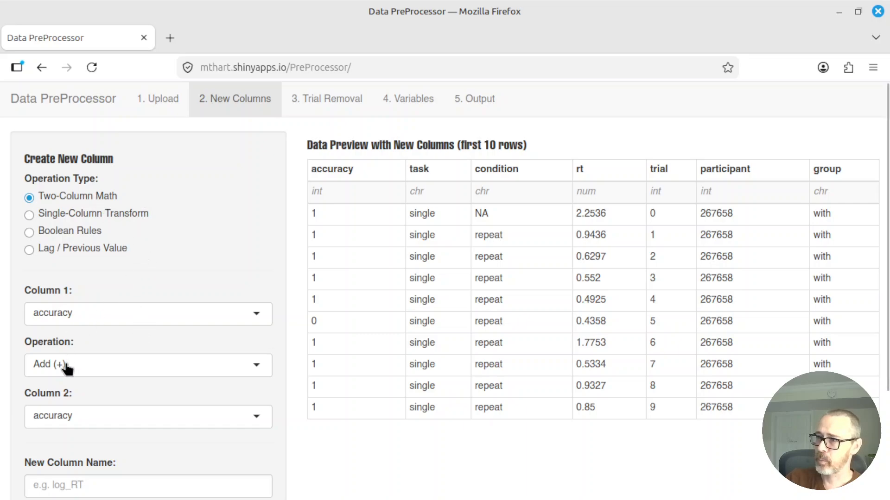
pyautogui.click(107, 364)
pyautogui.click(180, 262)
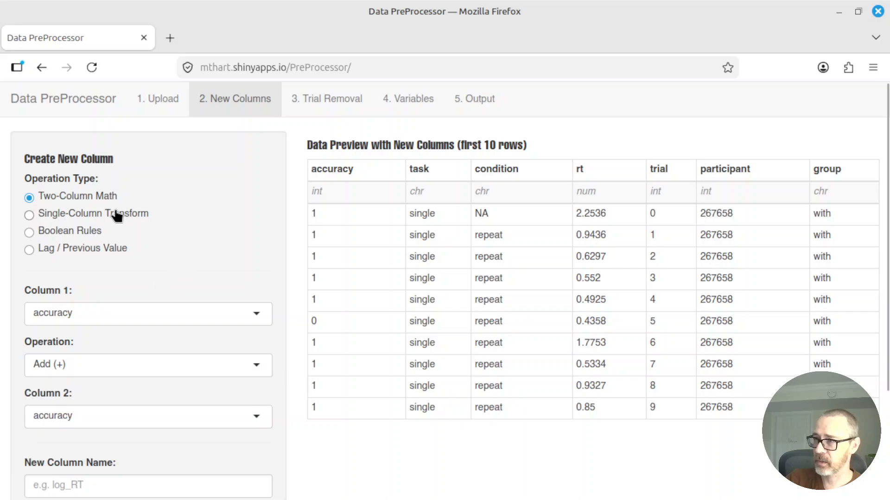
pyautogui.click(85, 218)
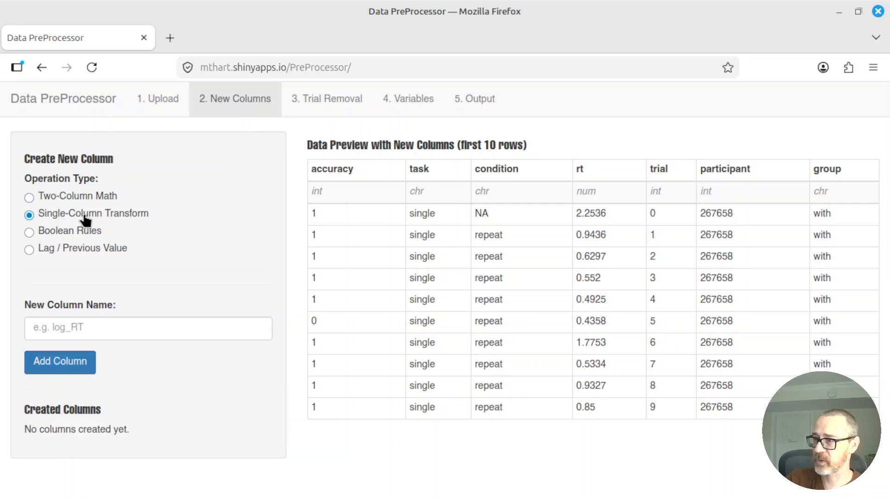
pyautogui.scroll(-3, 116, 325)
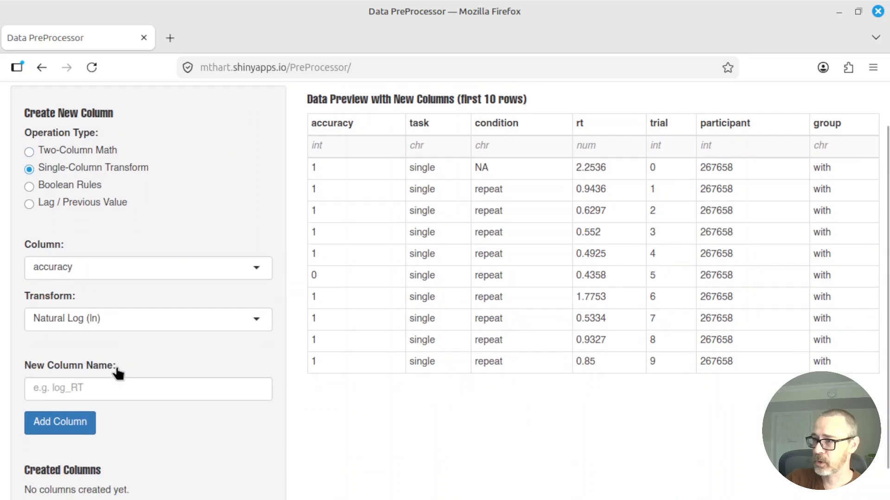
pyautogui.scroll(3, 102, 223)
pyautogui.click(78, 232)
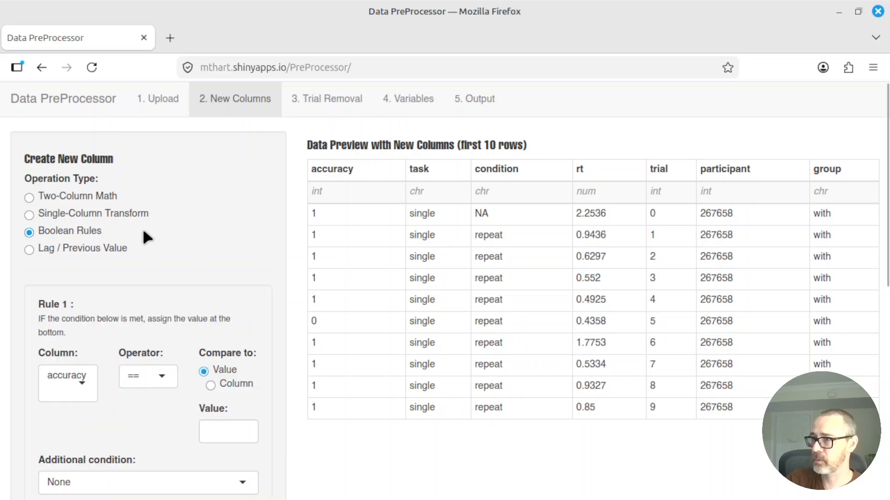
pyautogui.scroll(-8, 211, 299)
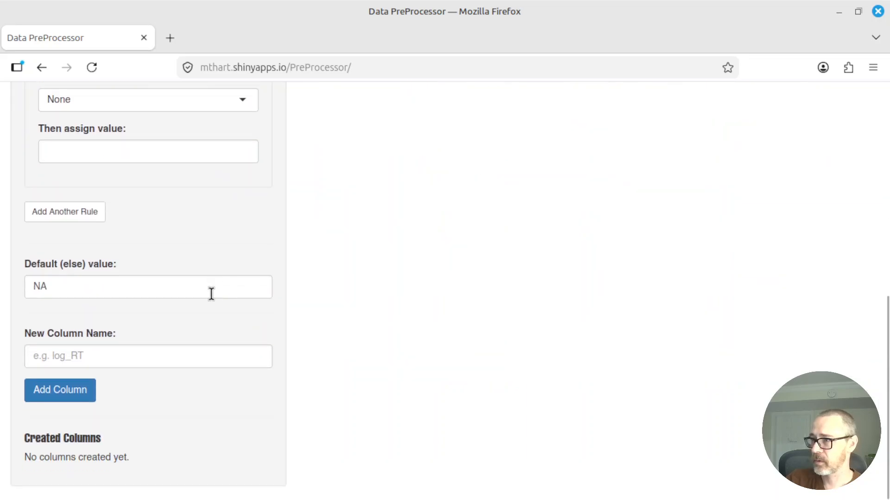
pyautogui.scroll(8, 190, 287)
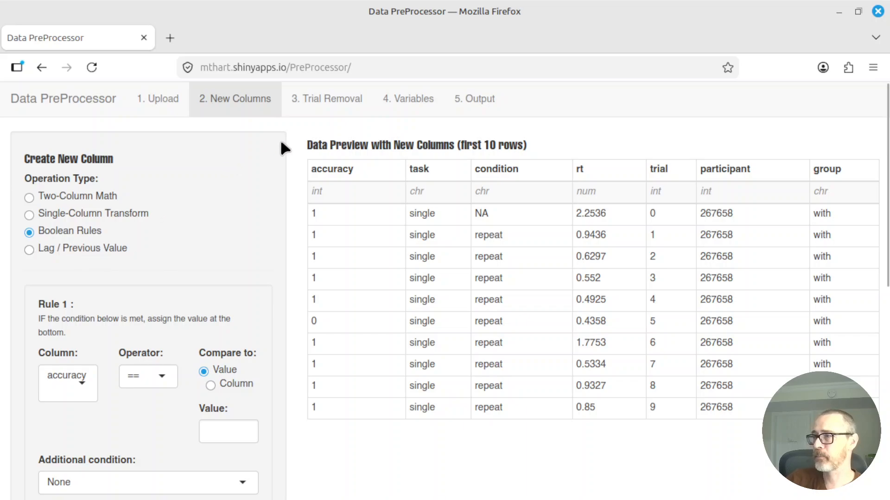
# Step: Add a row removal rule that drops trials where accuracy == 0
pyautogui.click(329, 106)
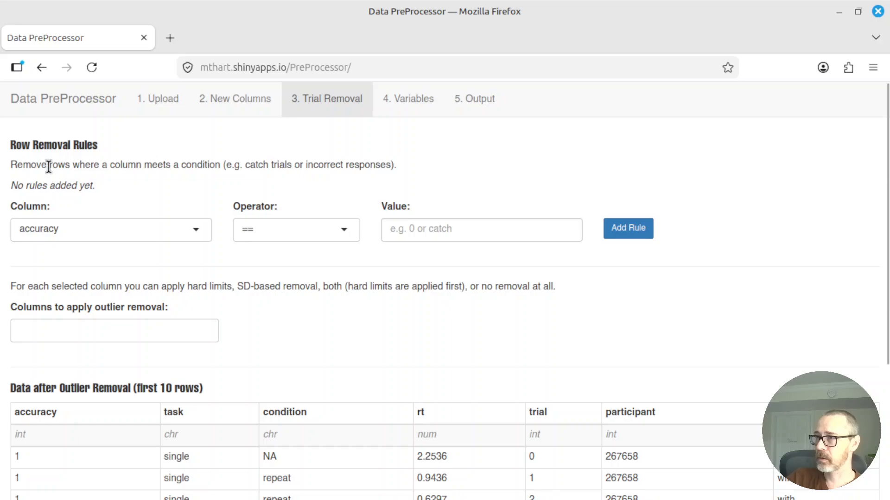
pyautogui.click(450, 227)
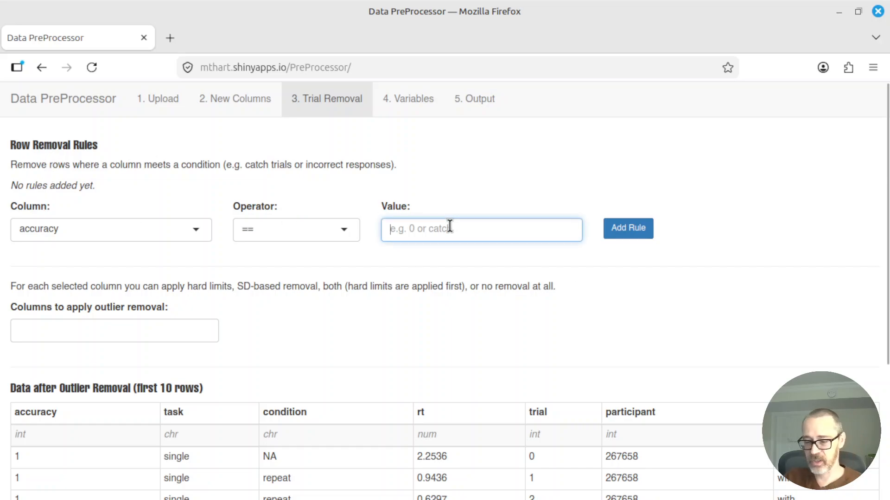
pyautogui.write('0')
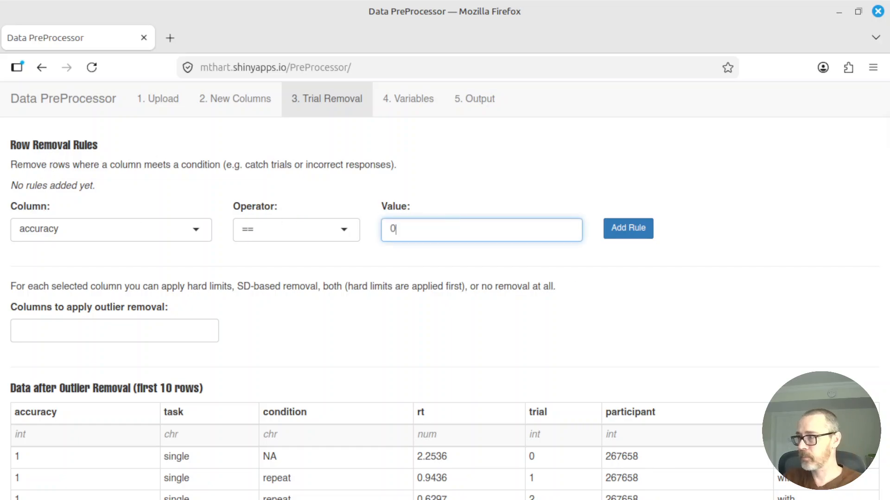
pyautogui.click(627, 232)
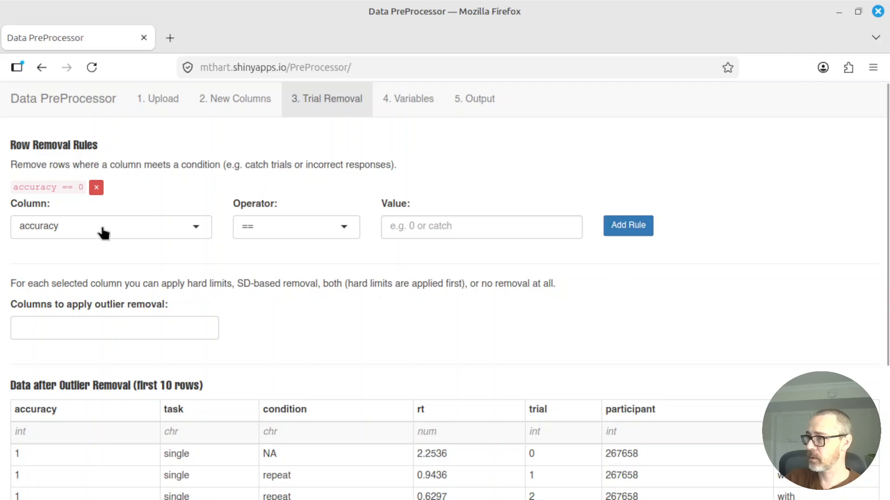
# Step: Try a row removal rule for condition == NA, and delete that rule again
pyautogui.click(68, 219)
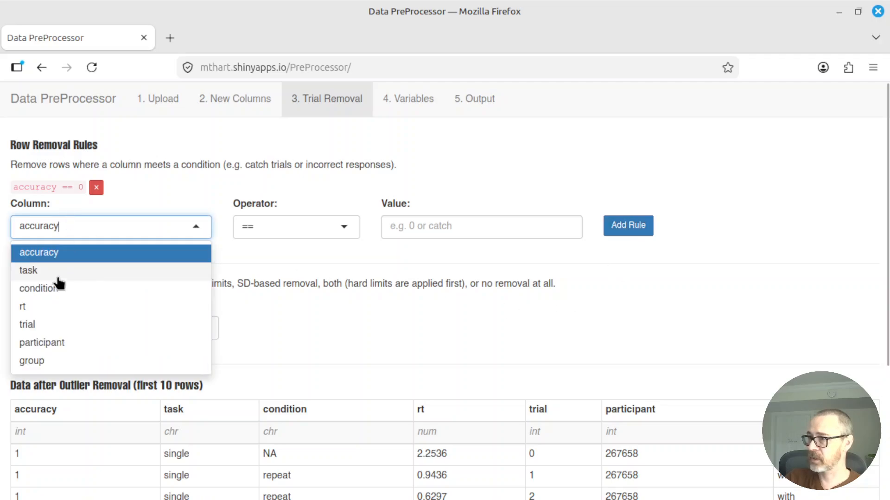
pyautogui.click(55, 291)
pyautogui.click(466, 231)
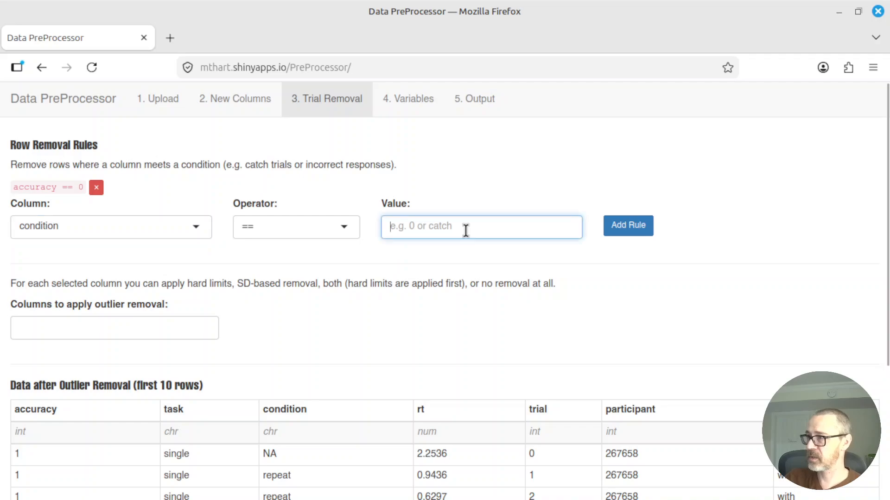
pyautogui.write('NA')
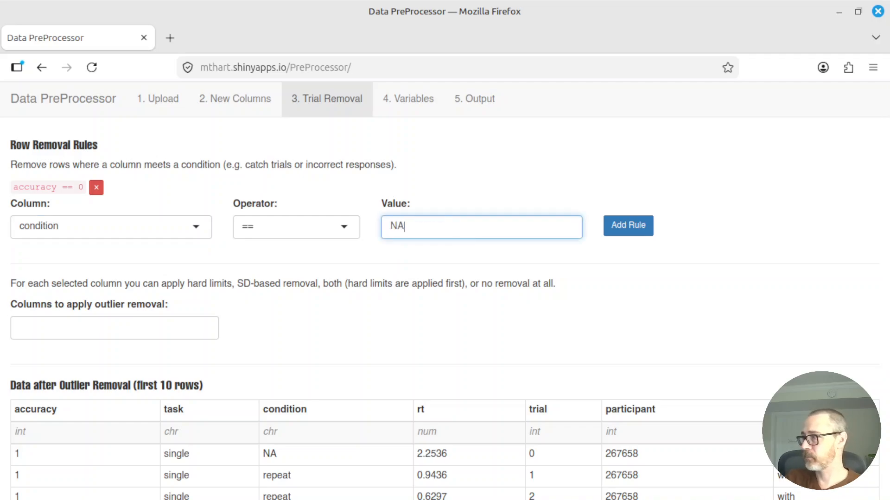
pyautogui.click(625, 228)
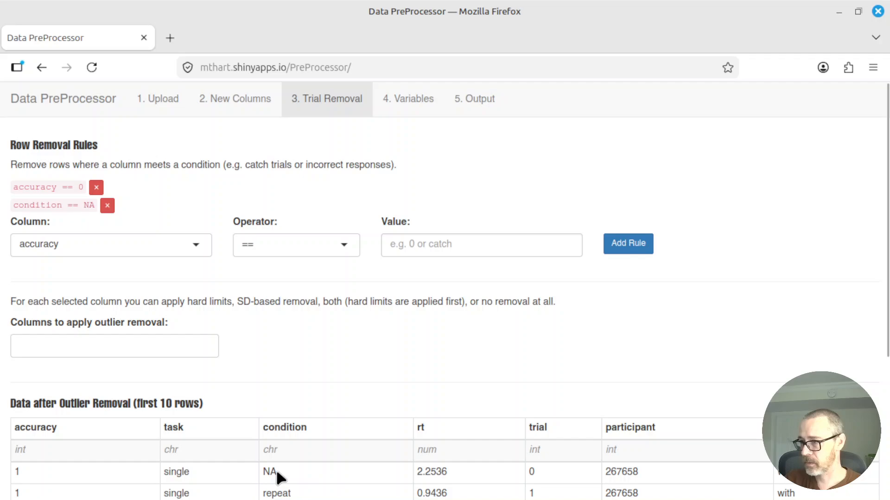
pyautogui.click(106, 205)
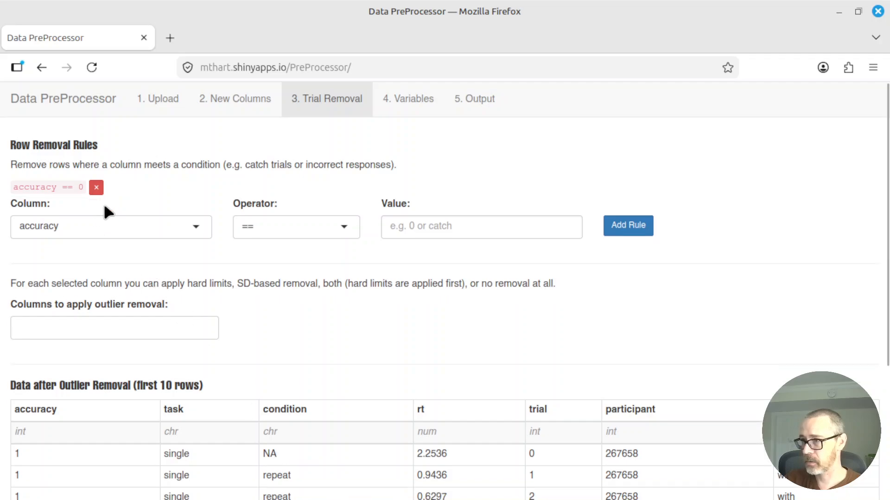
# Step: Add a row removal rule for trial == 0 and check the remaining rows in the data preview
pyautogui.click(67, 226)
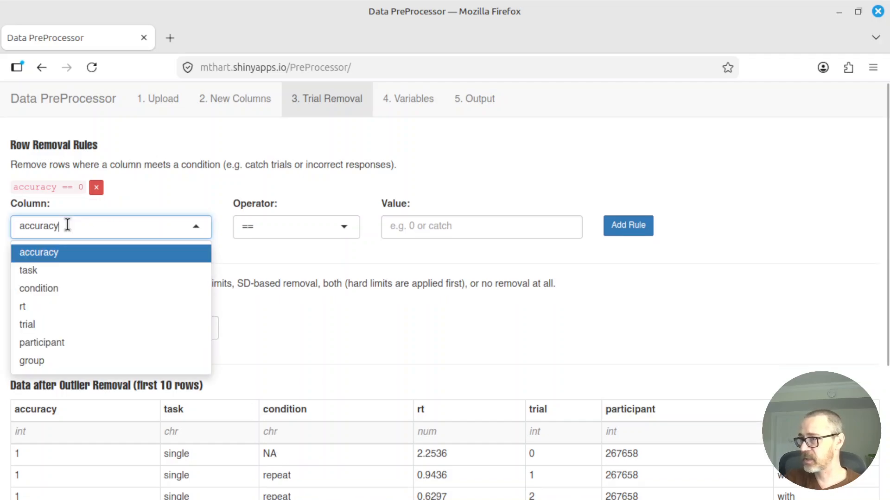
pyautogui.click(43, 324)
pyautogui.click(448, 227)
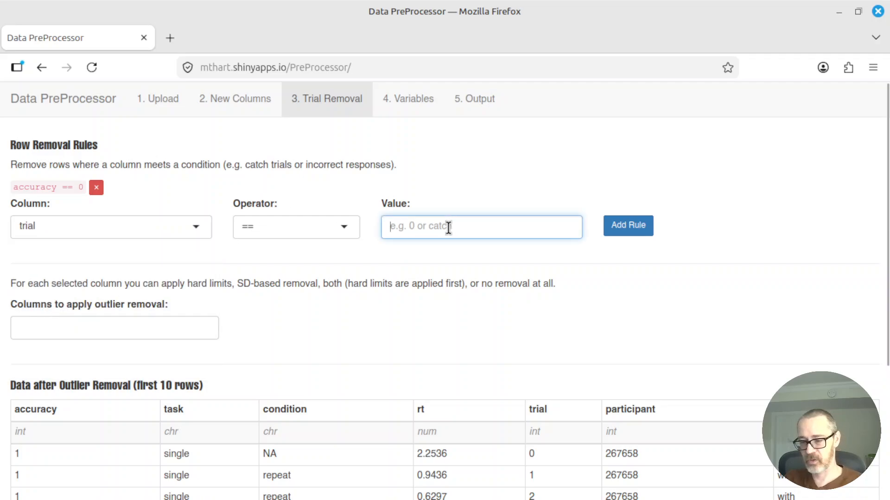
pyautogui.write('0')
pyautogui.click(627, 227)
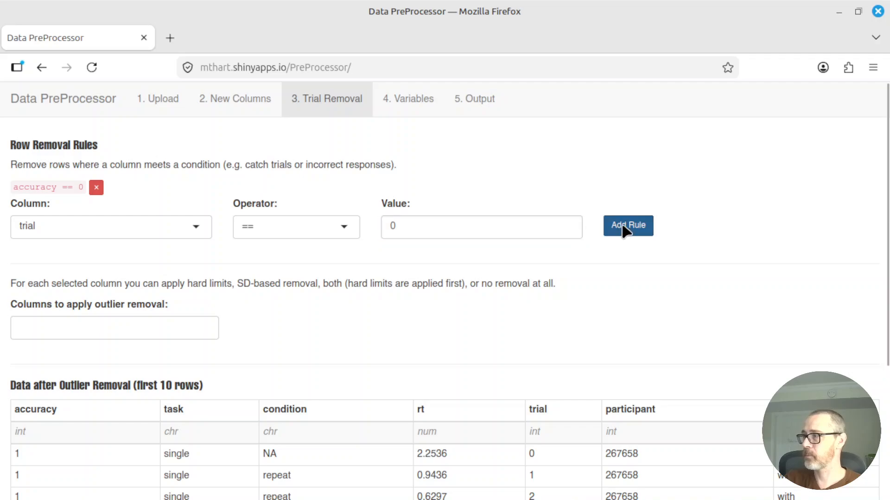
pyautogui.scroll(-4, 827, 221)
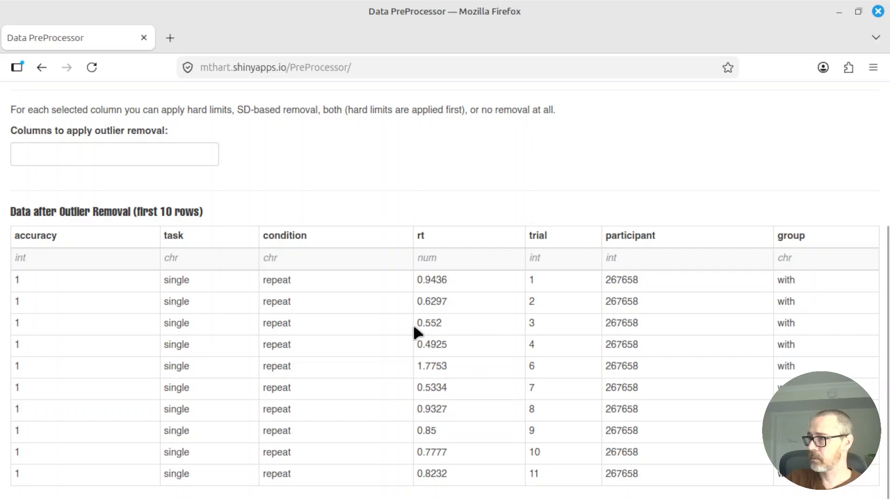
pyautogui.scroll(2, 407, 330)
pyautogui.scroll(-2, 407, 330)
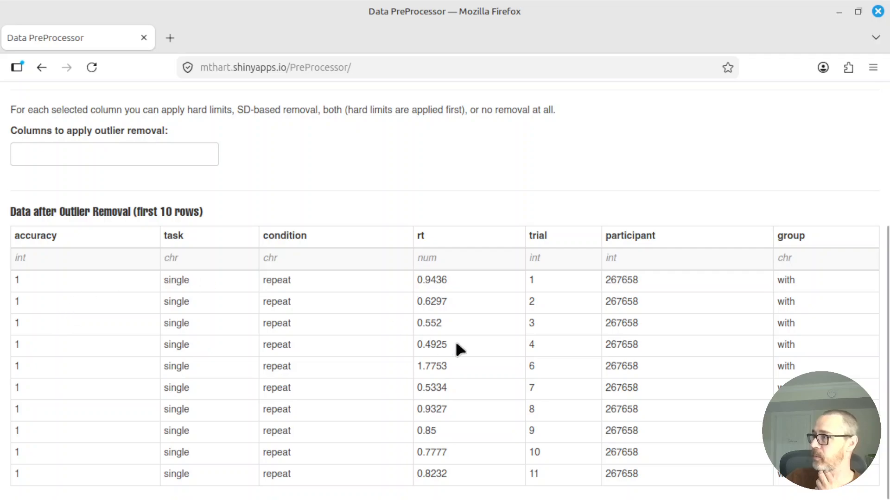
pyautogui.scroll(4, 509, 338)
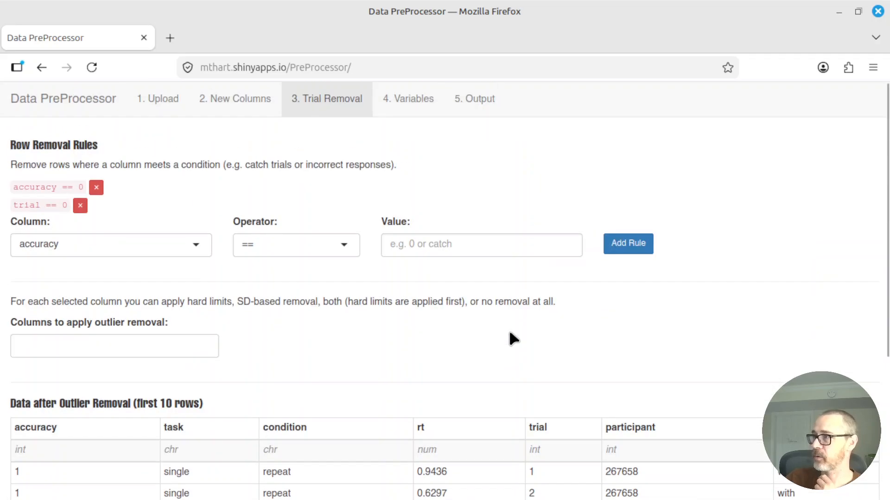
# Step: Set the participant ID column to participant in the variable definitions
pyautogui.click(418, 99)
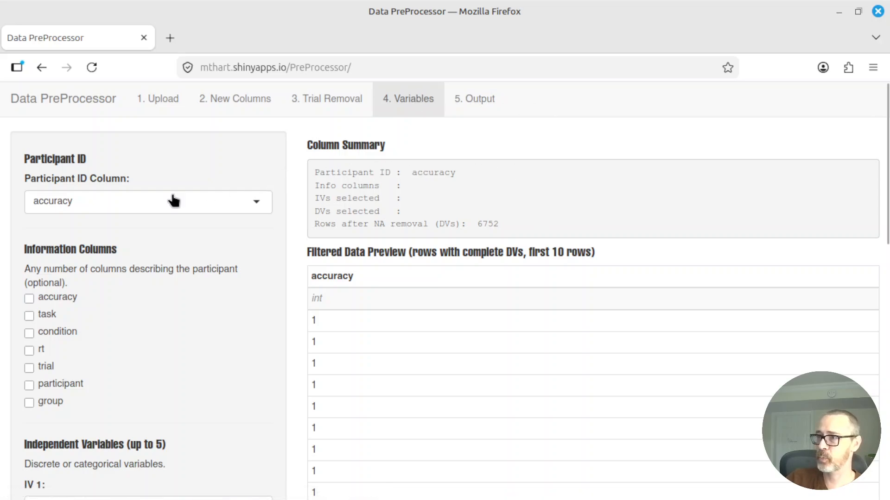
pyautogui.click(119, 203)
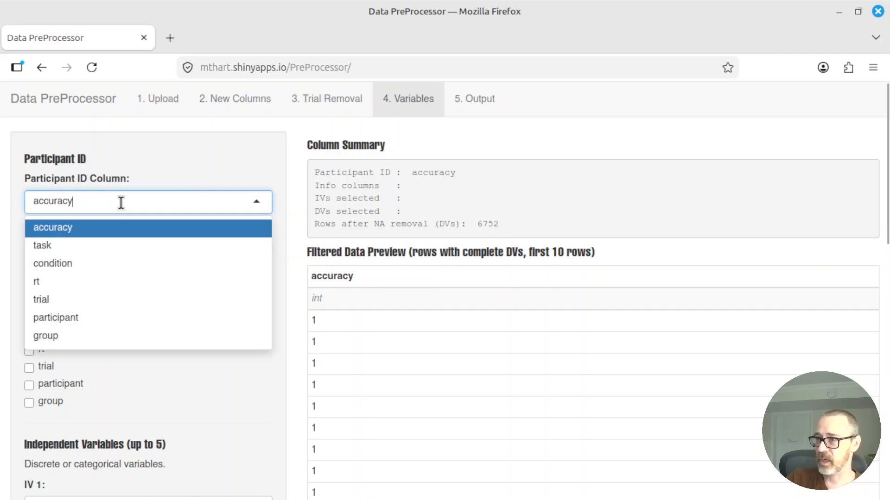
pyautogui.click(56, 319)
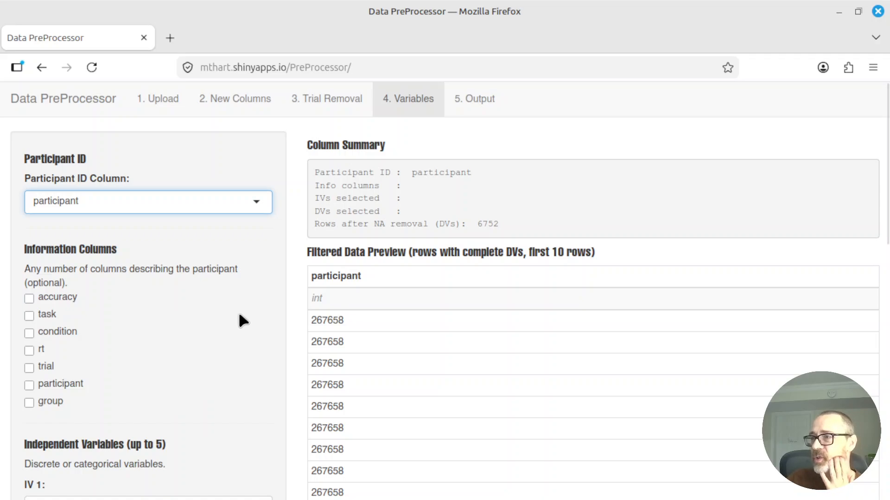
# Step: Assign group, task and condition as independent variables IV 1, IV 2 and IV 3, and check the filtered data preview
pyautogui.scroll(-4, 234, 326)
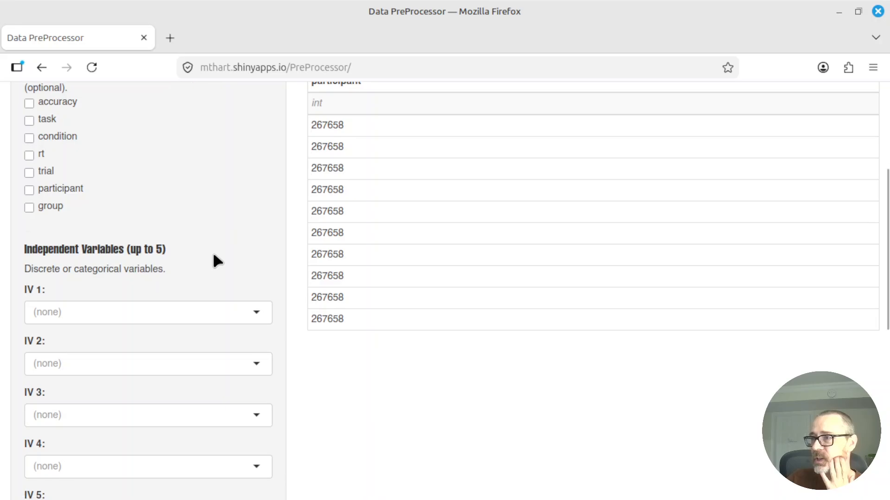
pyautogui.scroll(-4, 213, 255)
pyautogui.scroll(2, 213, 255)
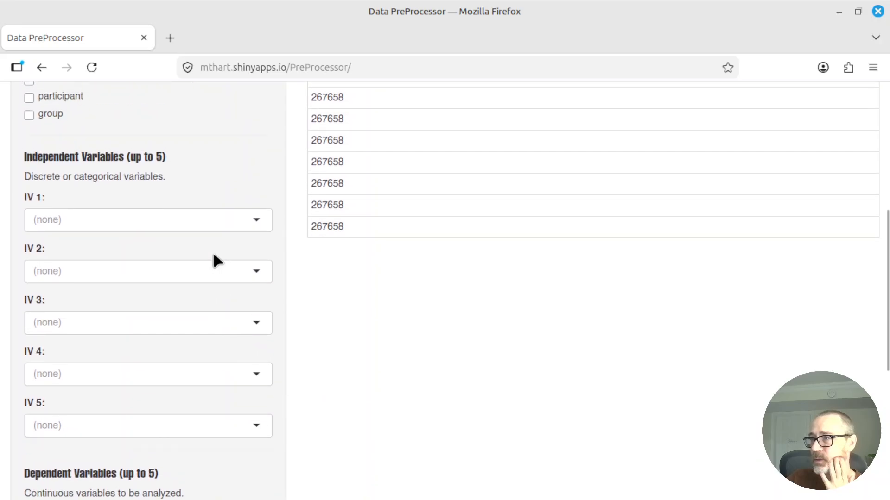
pyautogui.click(93, 218)
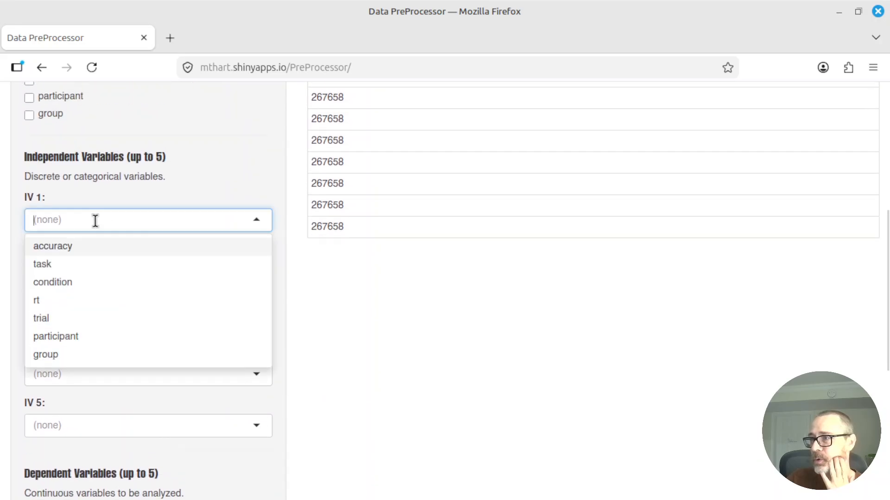
pyautogui.click(62, 355)
pyautogui.click(70, 271)
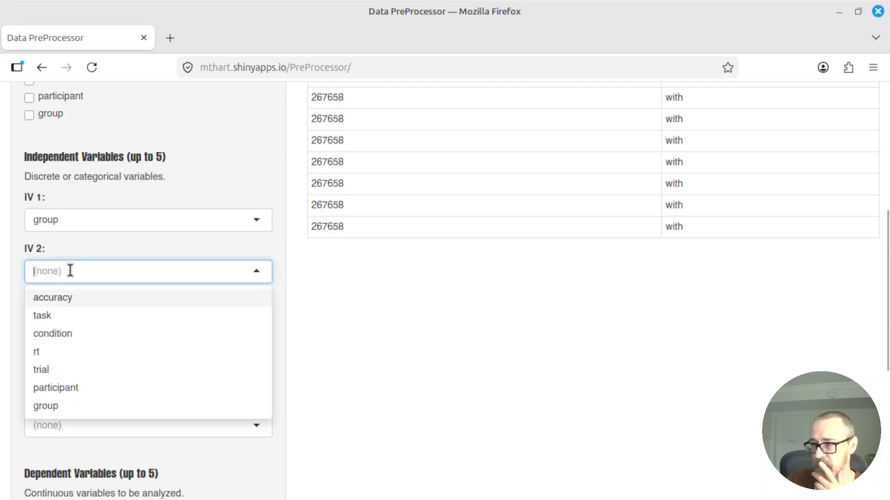
pyautogui.click(48, 322)
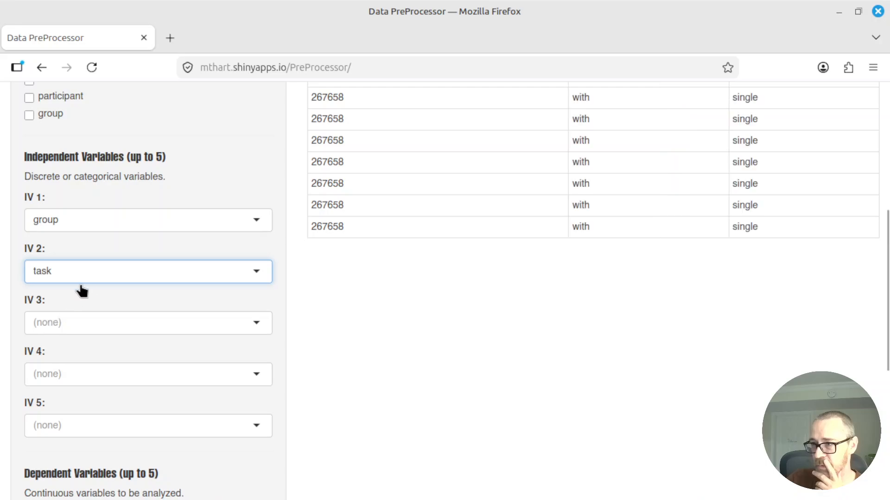
pyautogui.click(83, 322)
pyautogui.click(73, 387)
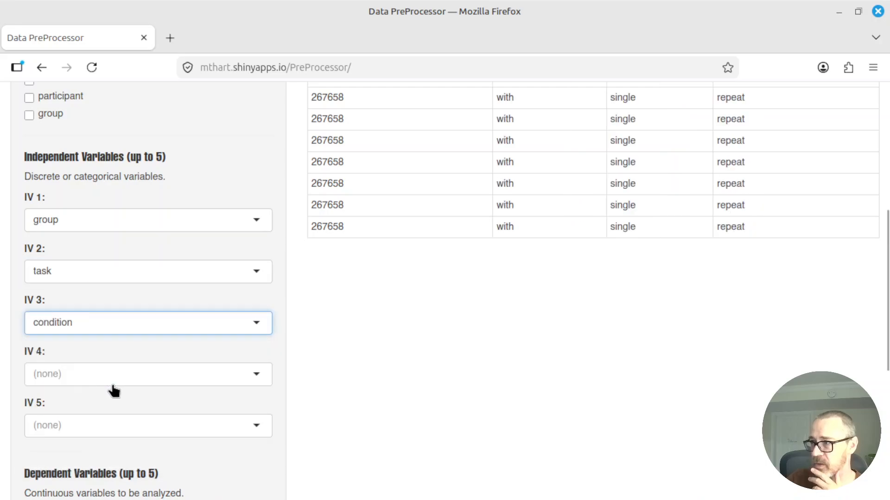
pyautogui.scroll(7, 546, 308)
pyautogui.scroll(-2, 546, 307)
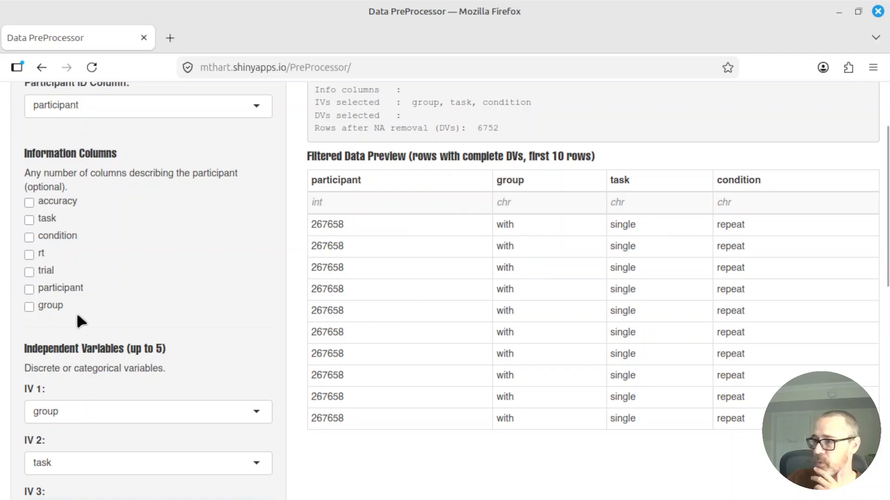
pyautogui.scroll(-8, 174, 262)
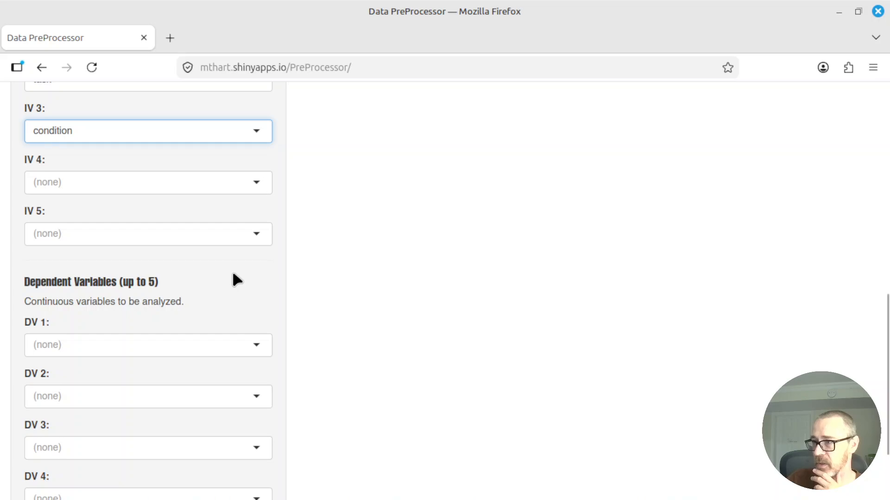
# Step: Assign rt as dependent variable DV 1 and check the column summary and filtered data preview
pyautogui.scroll(10, 231, 269)
pyautogui.scroll(-12, 232, 268)
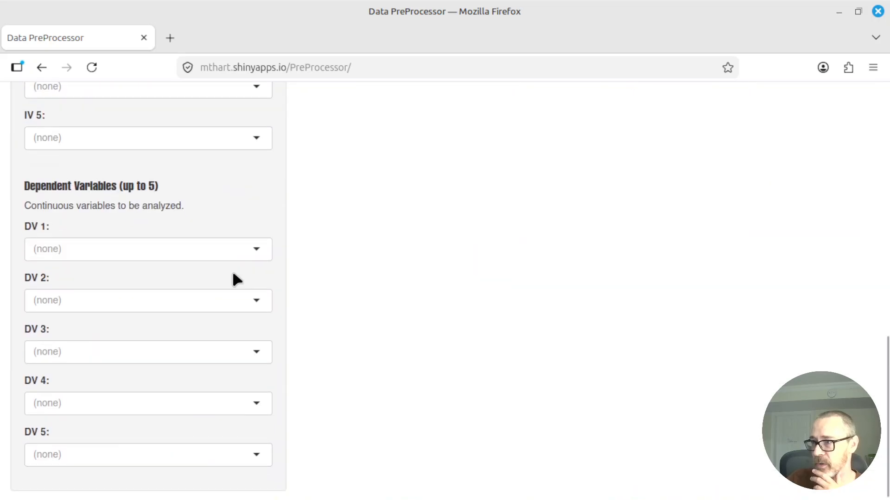
pyautogui.click(154, 250)
pyautogui.click(93, 337)
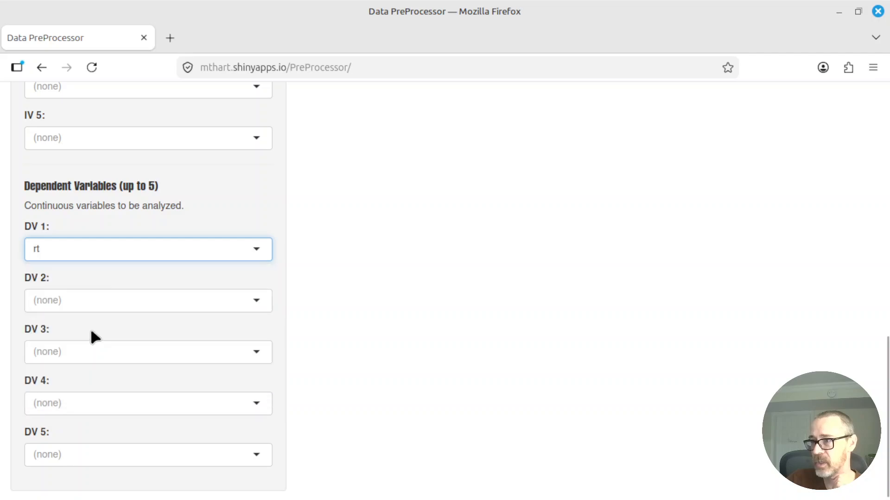
pyautogui.scroll(10, 343, 323)
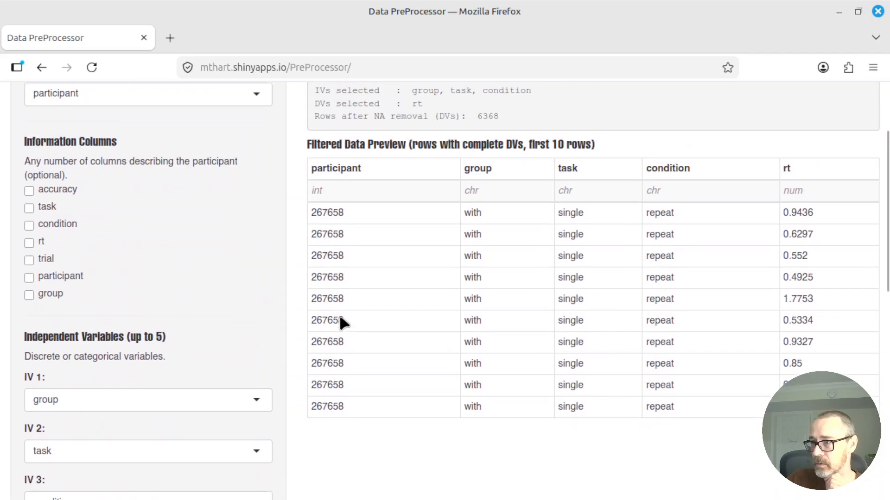
pyautogui.scroll(3, 343, 323)
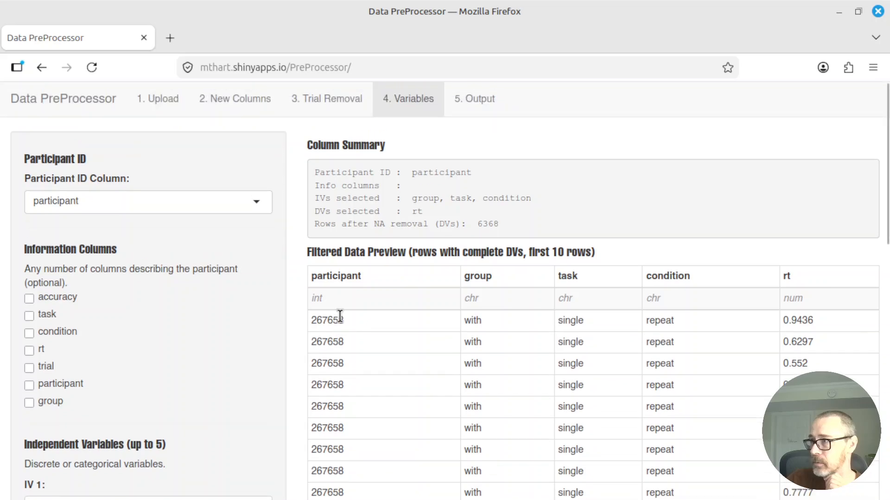
# Step: Review the aggregated output with mean rt per participant and download it as a wide-format CSV
pyautogui.click(473, 105)
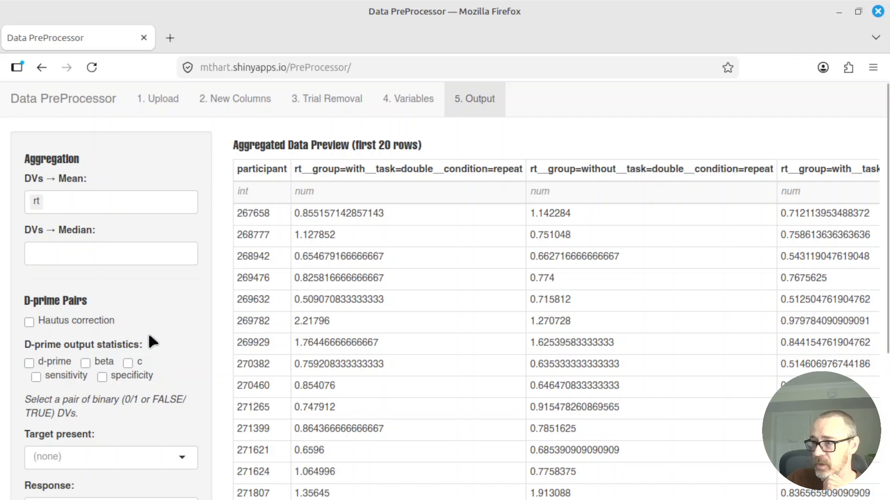
pyautogui.scroll(-5, 155, 340)
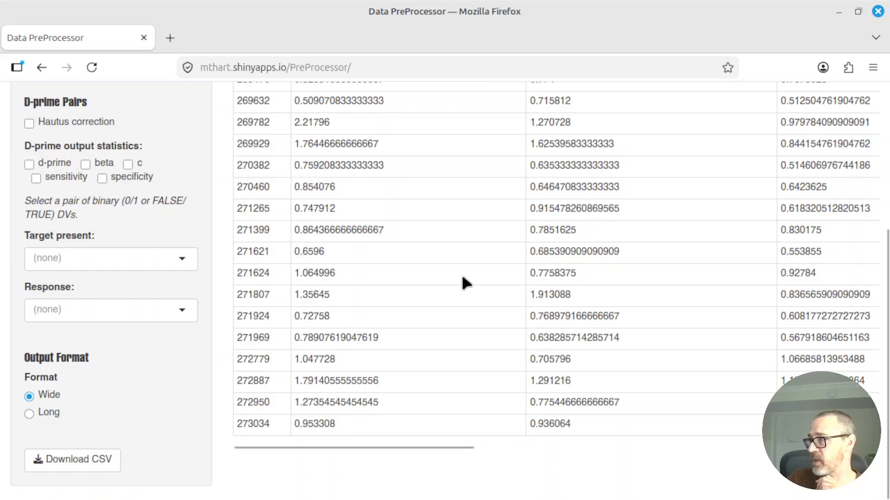
pyautogui.scroll(5, 460, 271)
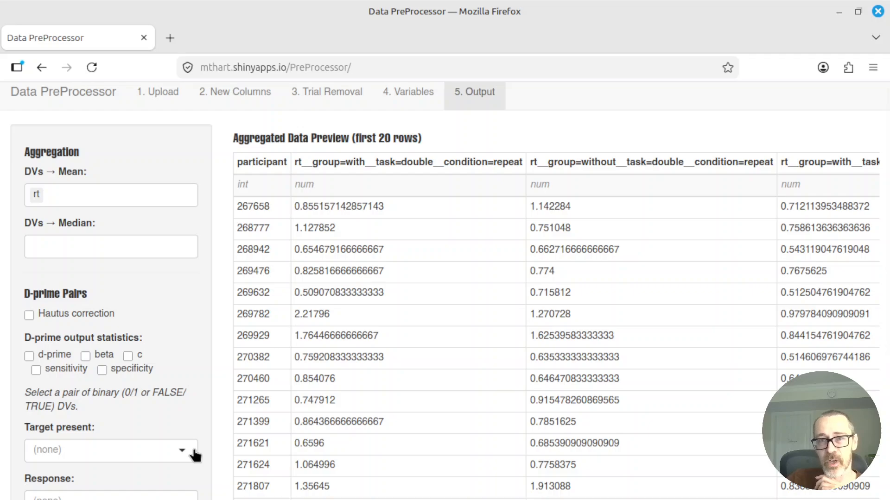
pyautogui.scroll(-4, 206, 385)
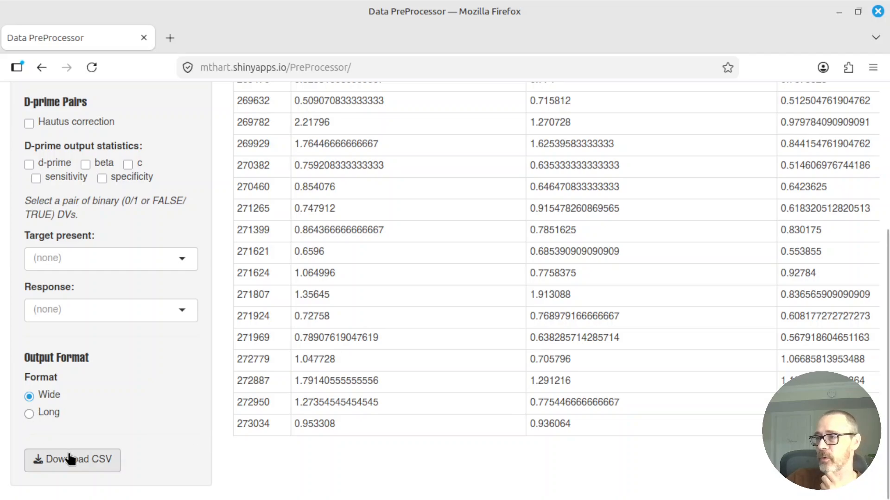
pyautogui.click(71, 463)
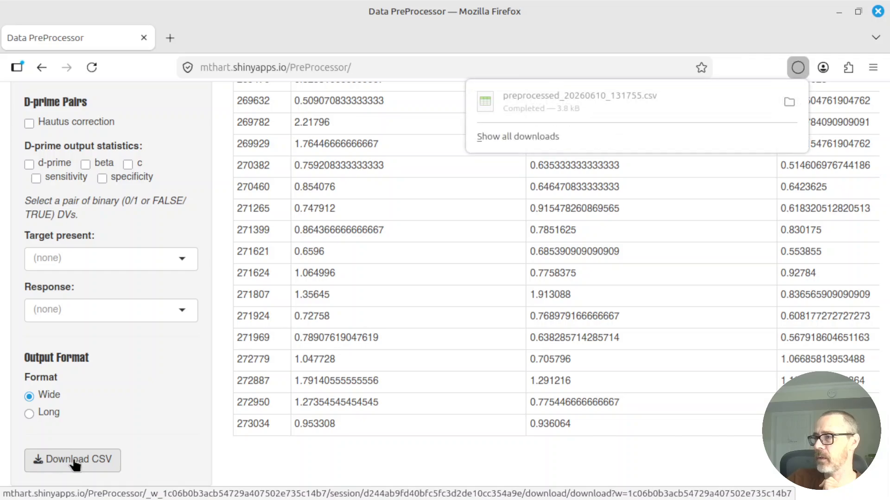
# Step: Open the downloaded preprocessed CSV from the Downloads folder in LibreOffice Calc with the default comma-separated import, and maximize its window
pyautogui.click(789, 102)
pyautogui.doubleClick(68, 101)
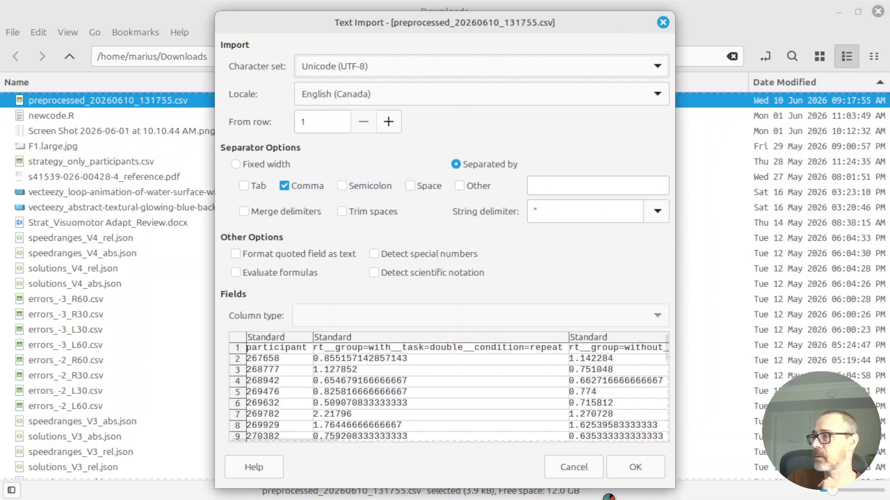
pyautogui.click(635, 468)
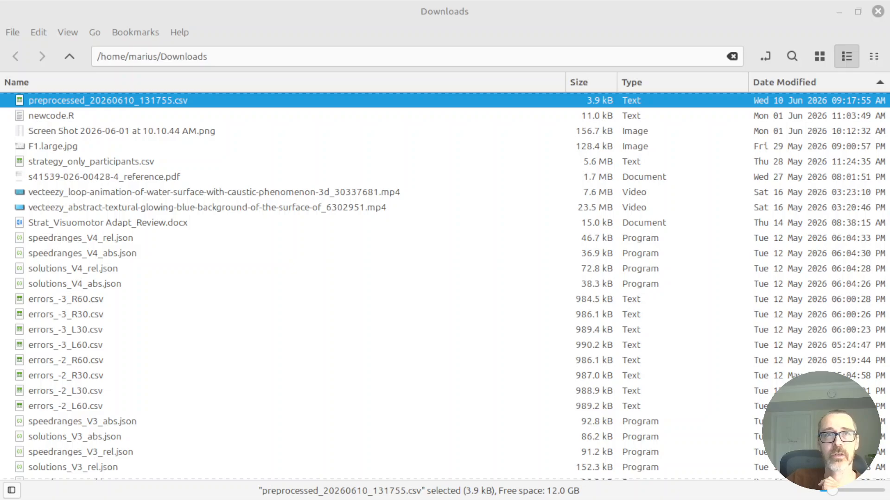
pyautogui.moveTo(0, 139); pyautogui.dragTo(272, 80)
pyautogui.click(270, 16)
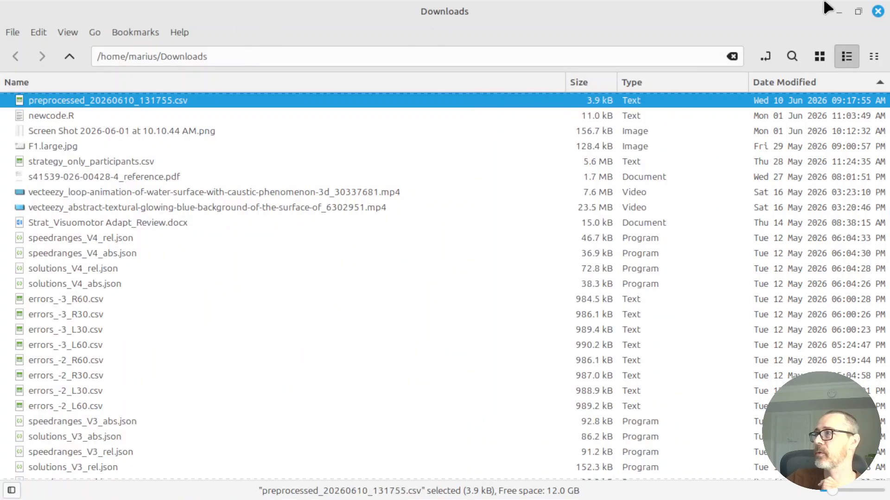
pyautogui.click(841, 10)
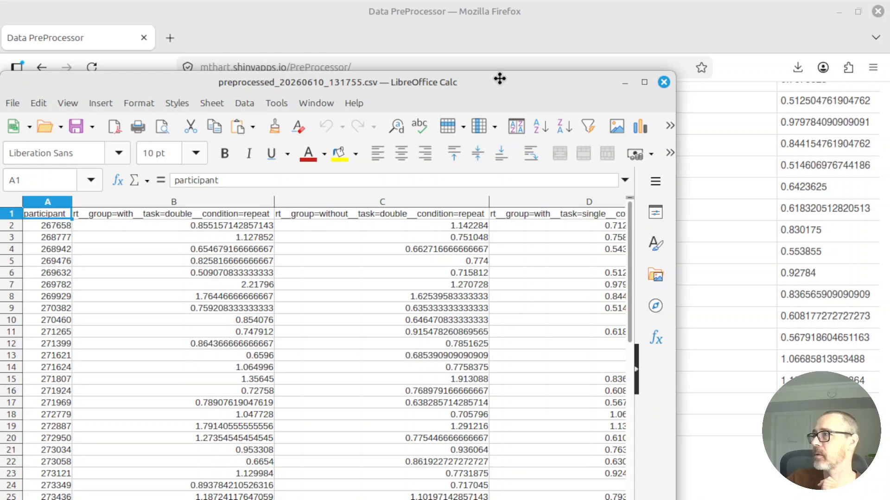
pyautogui.moveTo(500, 79); pyautogui.dragTo(613, 26)
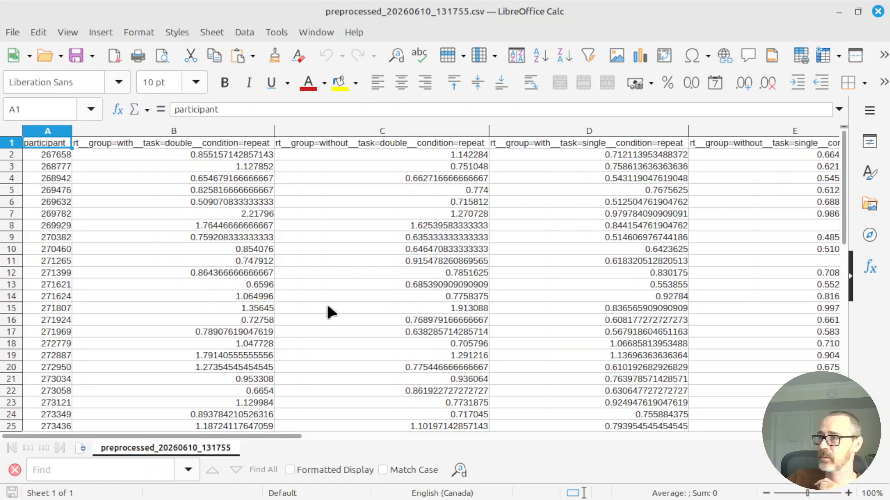
# Step: Examine the participant column and each rt column header from B1 to G1 for its group, task and condition combination
pyautogui.click(48, 156)
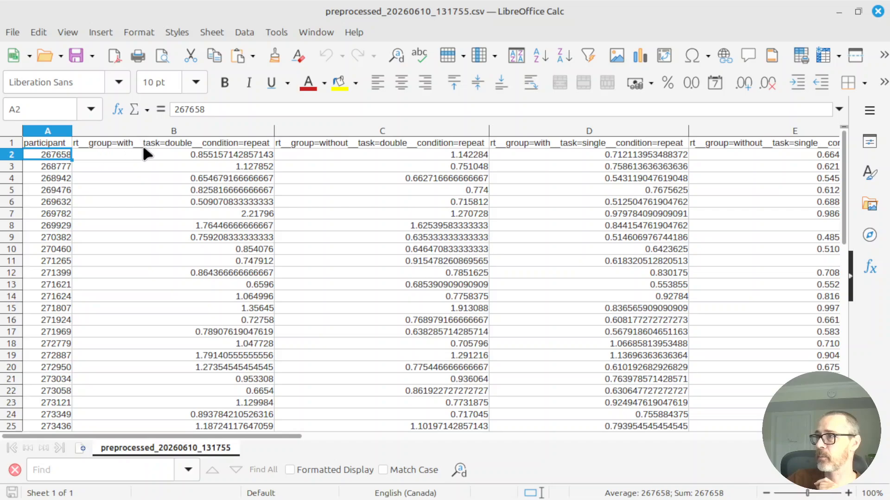
pyautogui.click(123, 144)
pyautogui.click(337, 143)
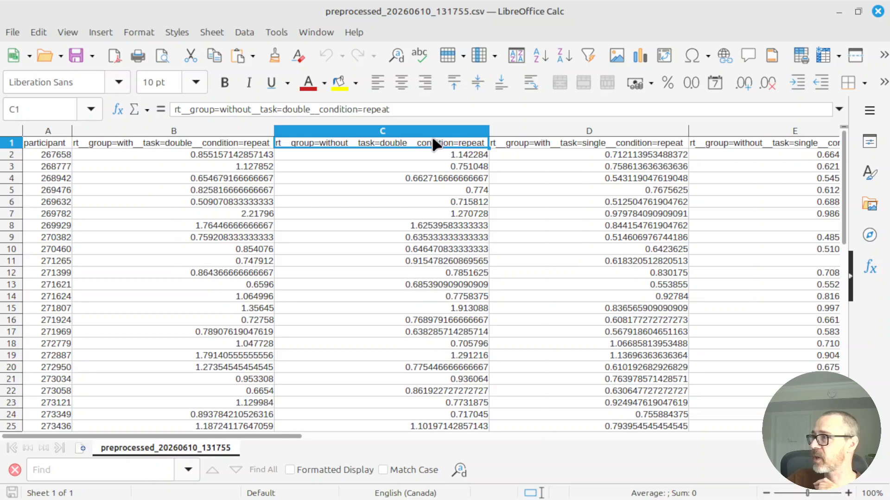
pyautogui.click(558, 145)
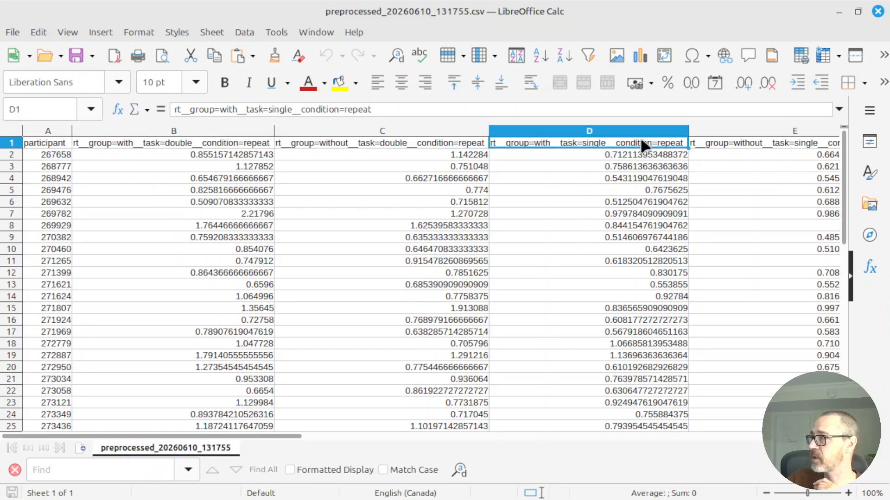
pyautogui.click(741, 145)
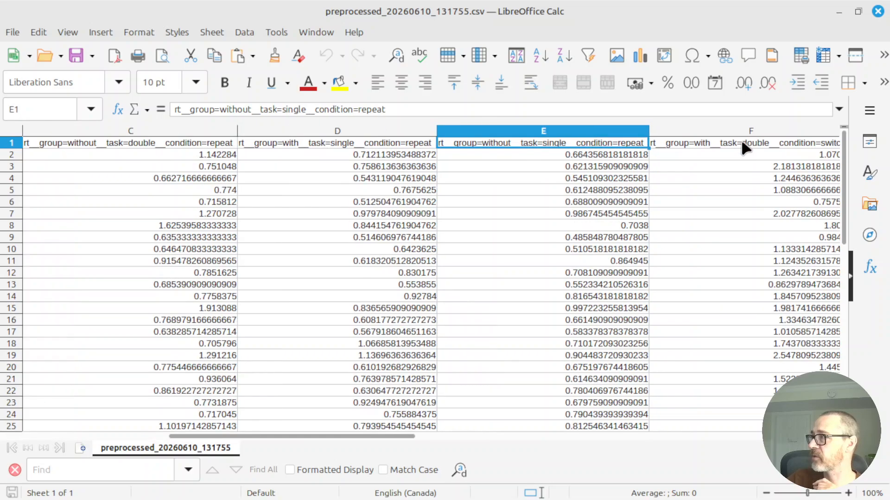
pyautogui.click(709, 142)
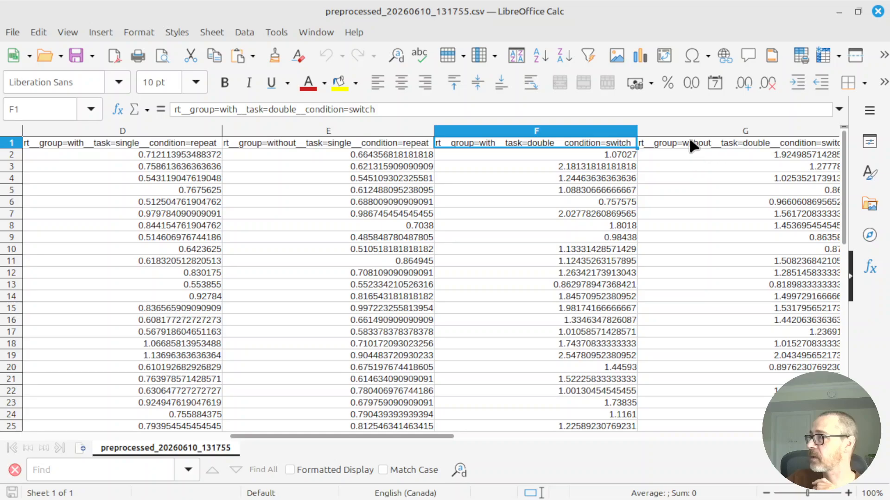
pyautogui.click(689, 139)
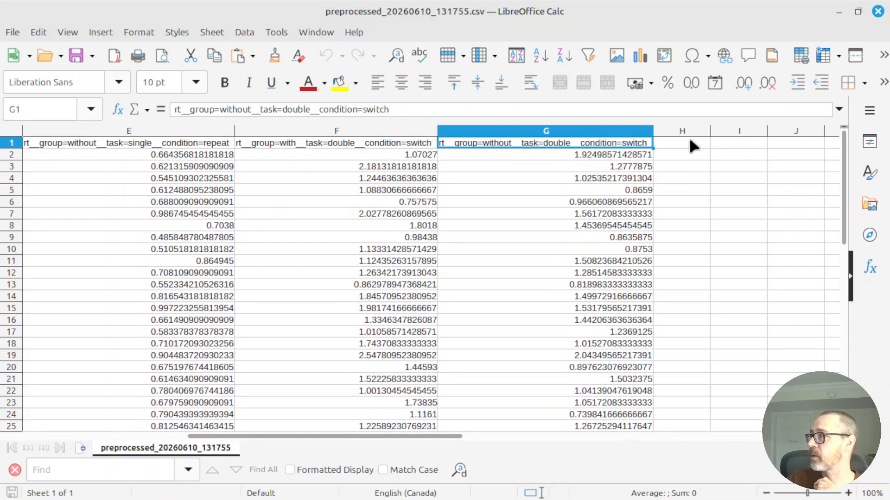
pyautogui.click(342, 145)
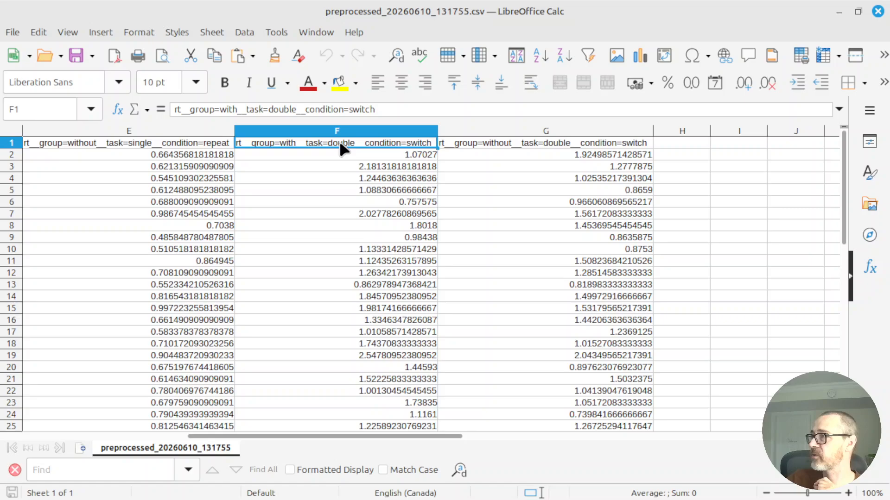
pyautogui.click(530, 140)
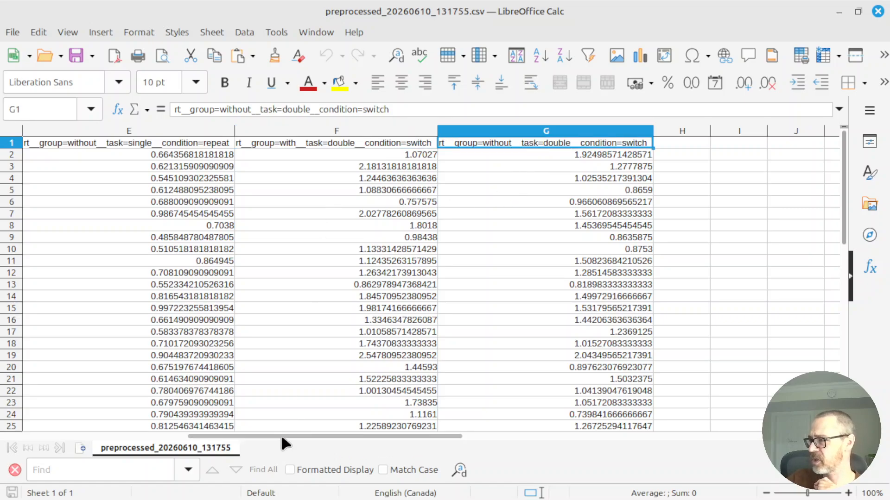
pyautogui.moveTo(276, 432); pyautogui.dragTo(57, 437)
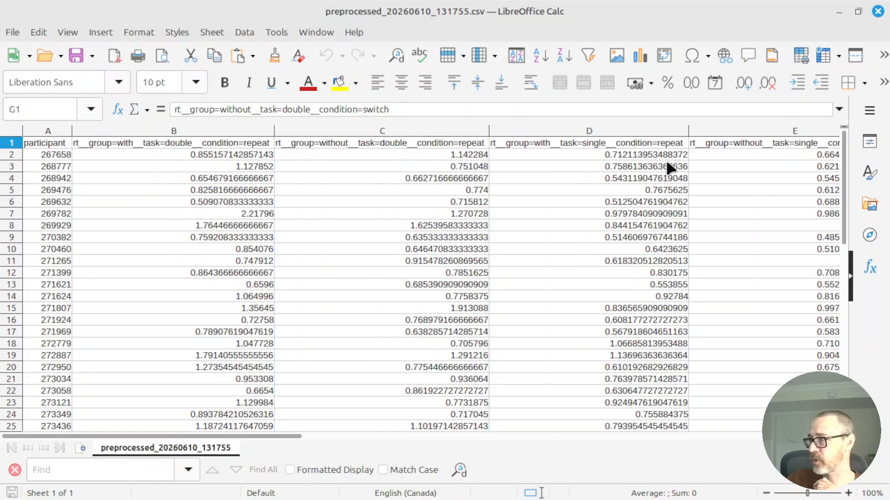